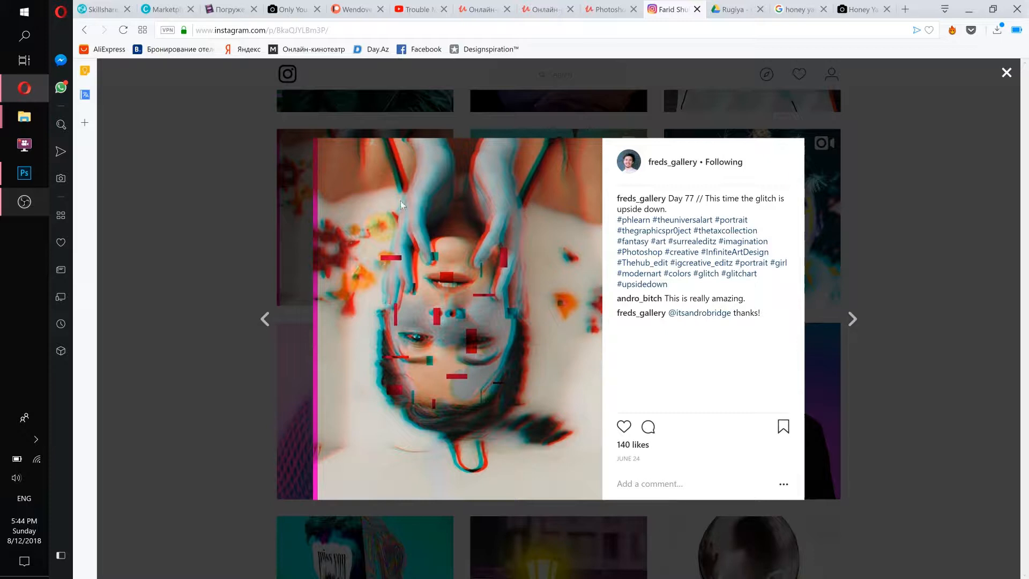
Switch to Photoshop and create a document named "Glitched down", 1000 x 1250 pixels at 300 pixels/inch, RGB Color with white background.
{"action": "left_click", "coordinate": [35, 176]}
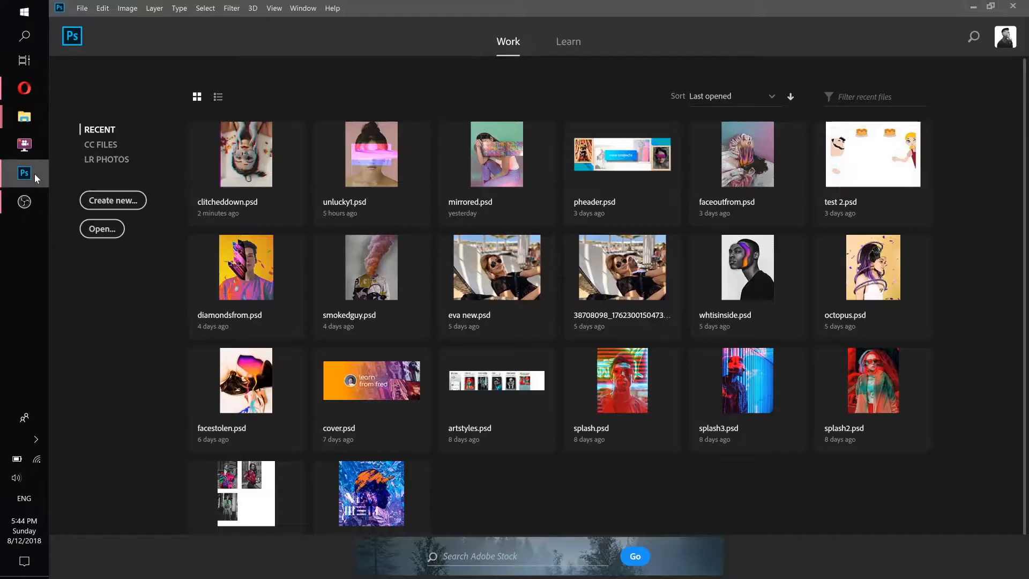
{"action": "left_click", "coordinate": [105, 203]}
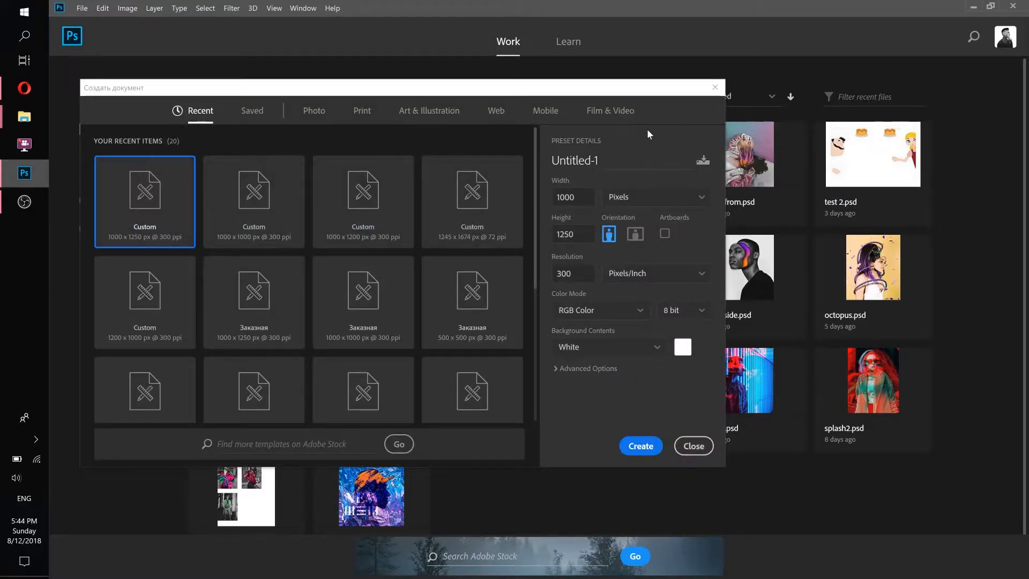
{"action": "left_click", "coordinate": [620, 164]}
{"action": "type", "text": "Gli"}
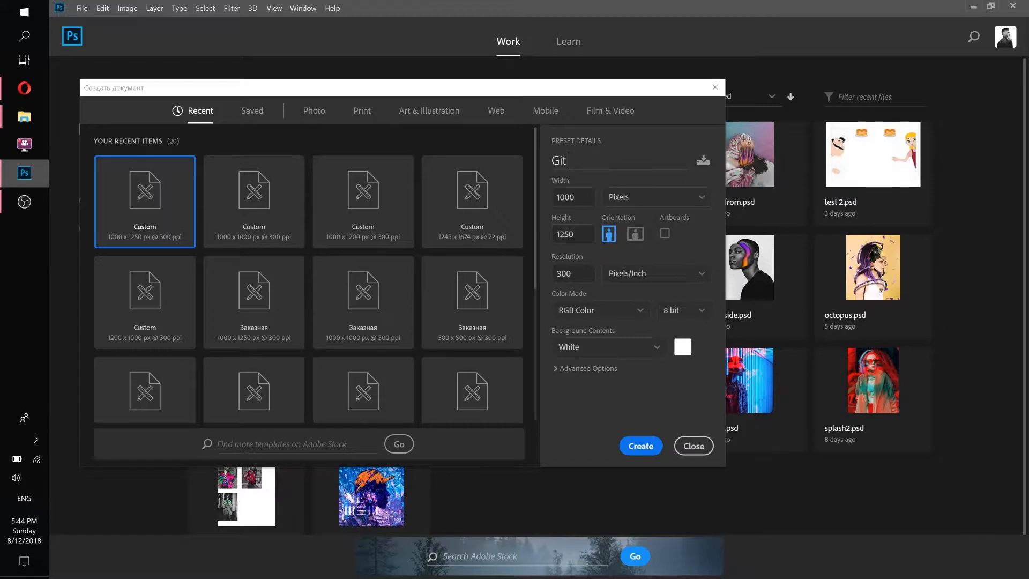
{"action": "type", "text": "tched down"}
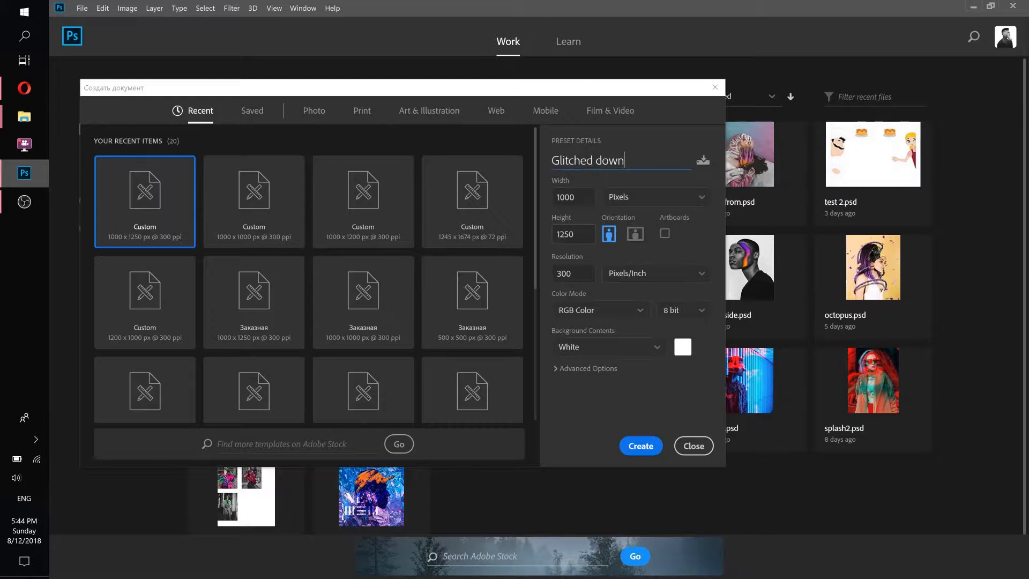
{"action": "left_click", "coordinate": [640, 201]}
{"action": "left_click", "coordinate": [629, 216]}
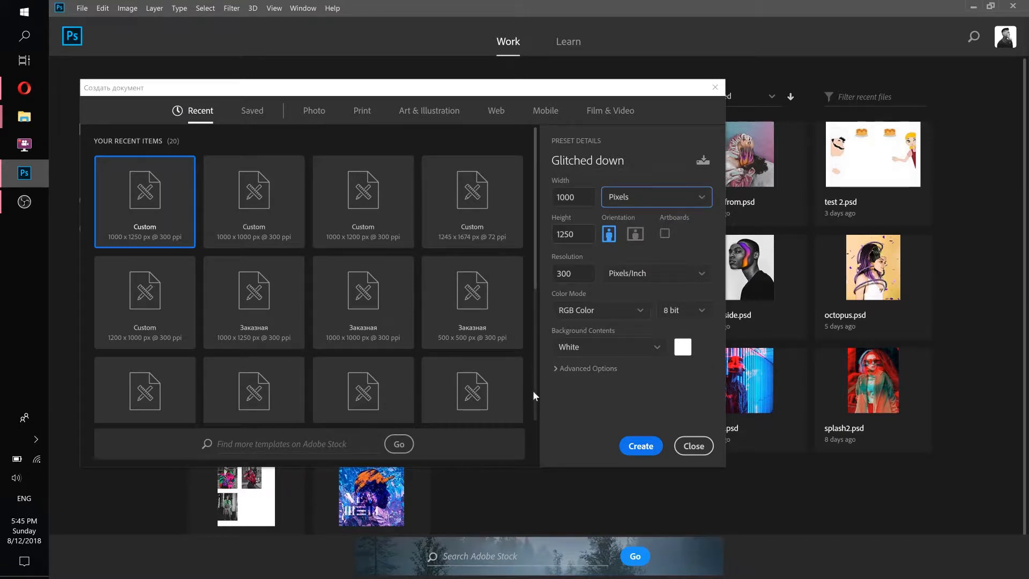
{"action": "left_click", "coordinate": [640, 446]}
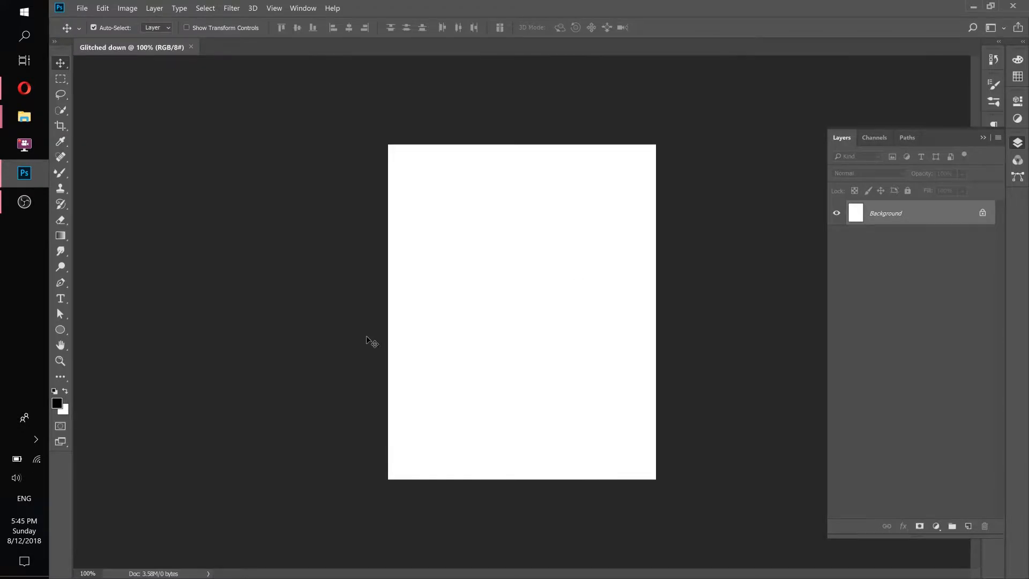
Place aleksander-fajtek-710765-unsplash.jpg from the 09-13 folder into the document and enlarge it to cover the whole canvas.
{"action": "mouse_move", "coordinate": [24, 116]}
{"action": "left_click", "coordinate": [87, 161]}
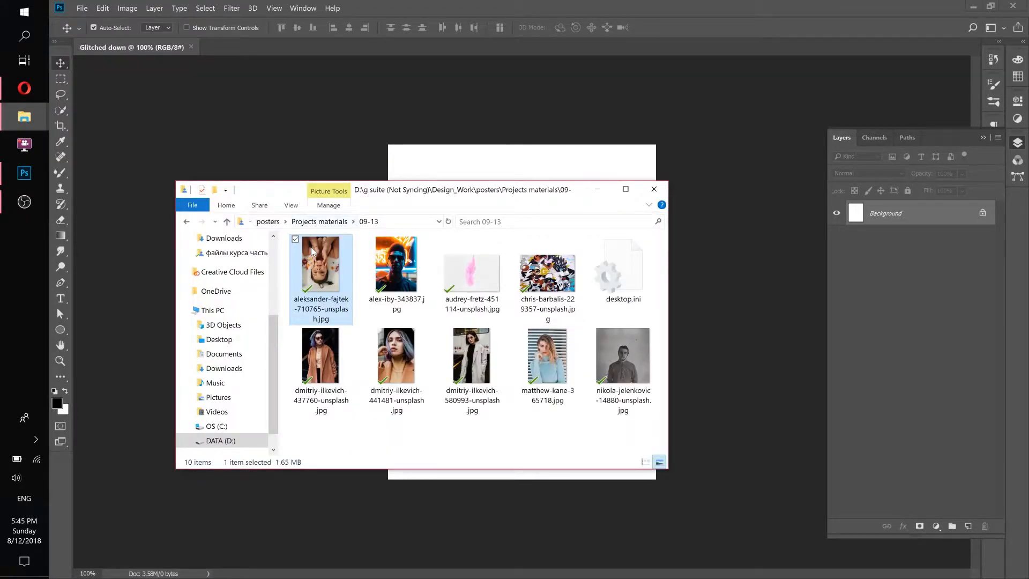
{"action": "left_click_drag", "start_coordinate": [318, 284], "coordinate": [450, 161]}
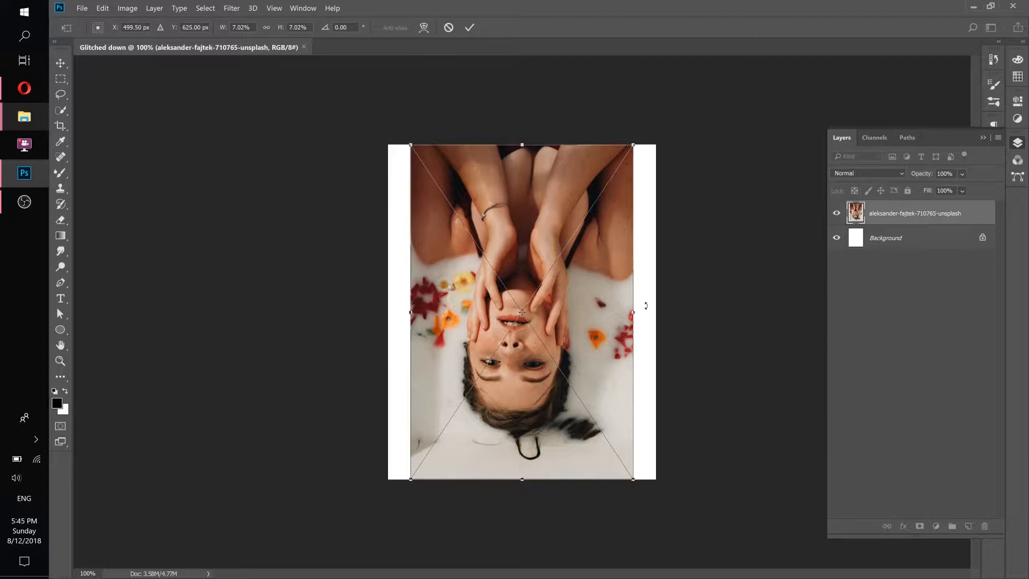
{"action": "left_click_drag", "start_coordinate": [410, 145], "coordinate": [385, 107]}
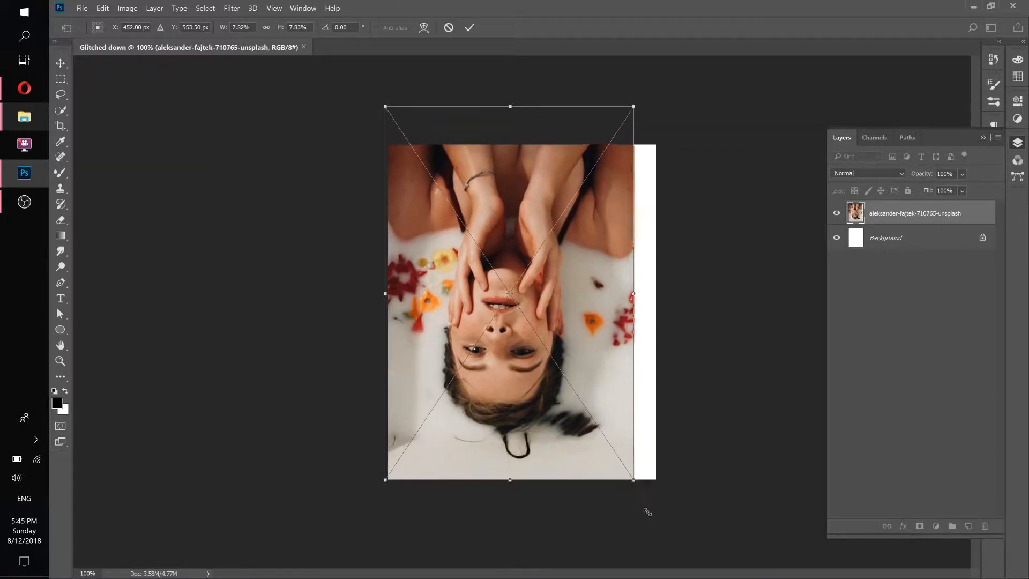
{"action": "left_click_drag", "start_coordinate": [634, 480], "coordinate": [657, 515]}
{"action": "left_click", "coordinate": [470, 27]}
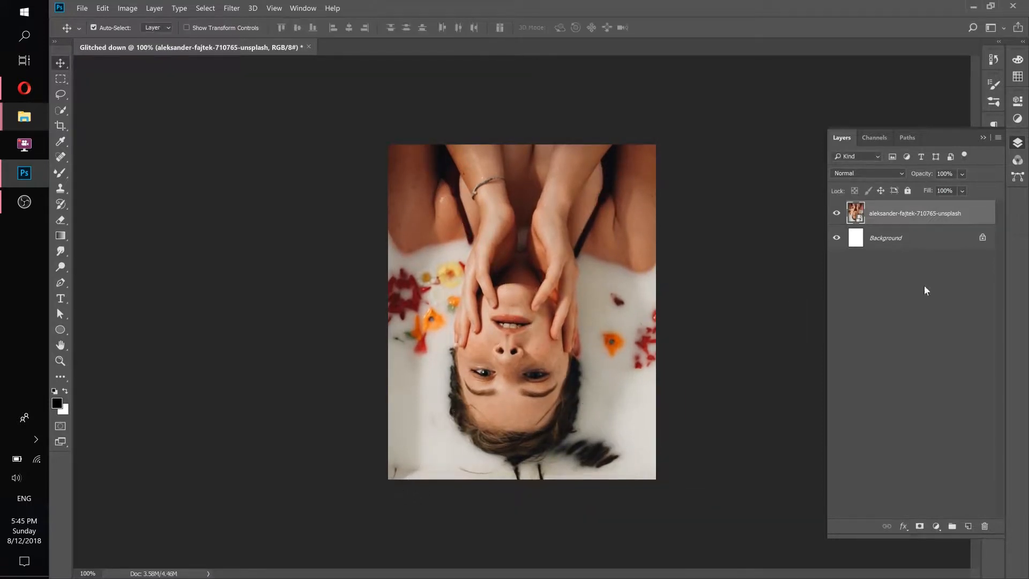
Delete the Background layer and duplicate the photo layer beneath the original.
{"action": "left_click_drag", "start_coordinate": [922, 241], "coordinate": [984, 526]}
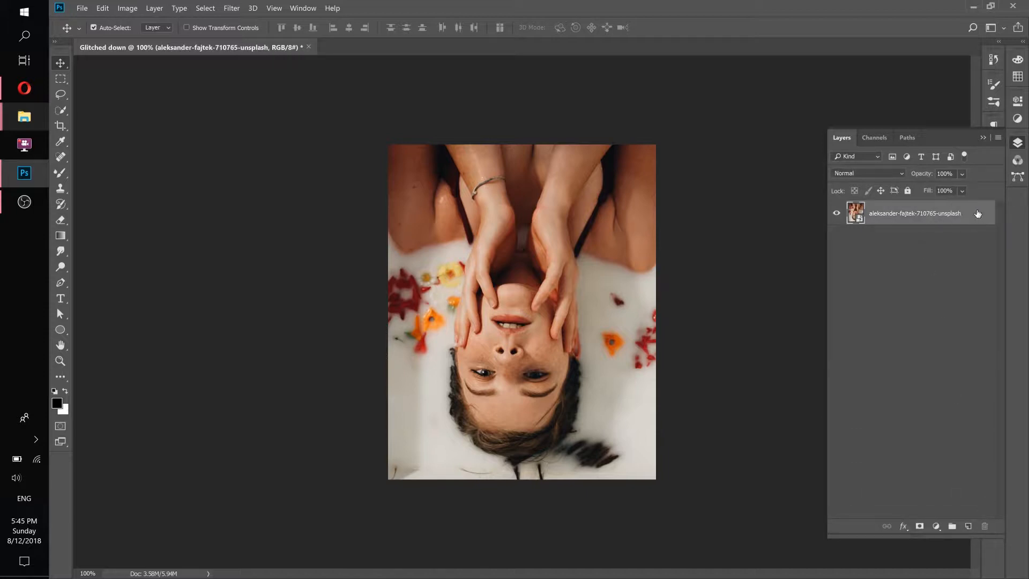
{"action": "left_click_drag", "start_coordinate": [978, 214], "coordinate": [974, 249]}
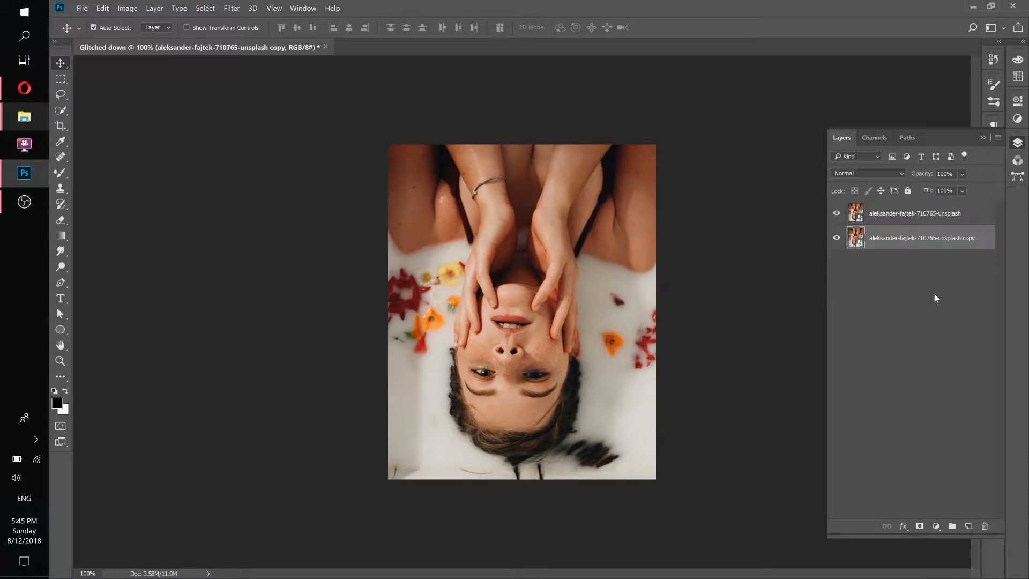
{"action": "left_click", "coordinate": [974, 213]}
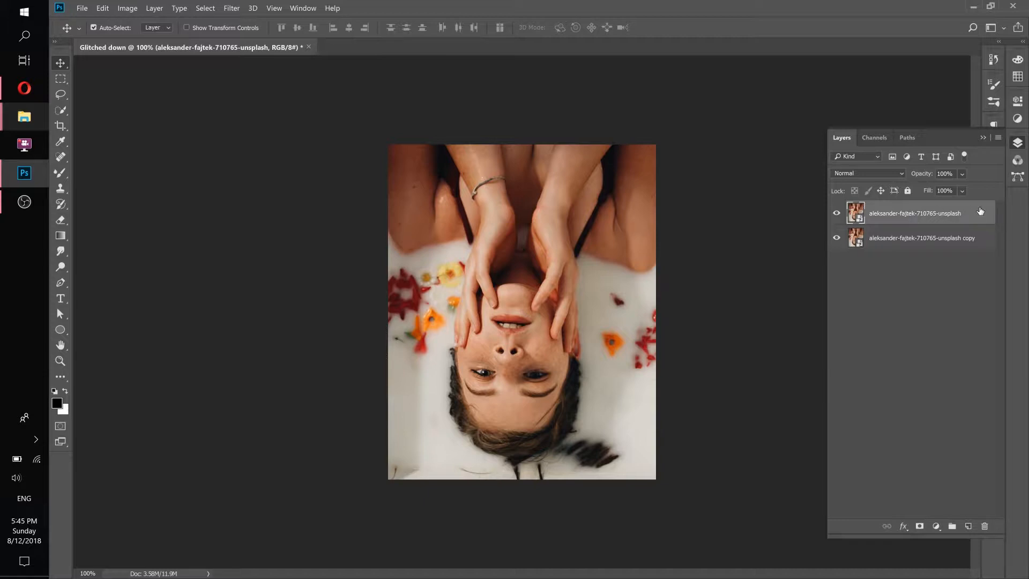
{"action": "key", "text": "h"}
{"action": "double_click", "coordinate": [980, 211]}
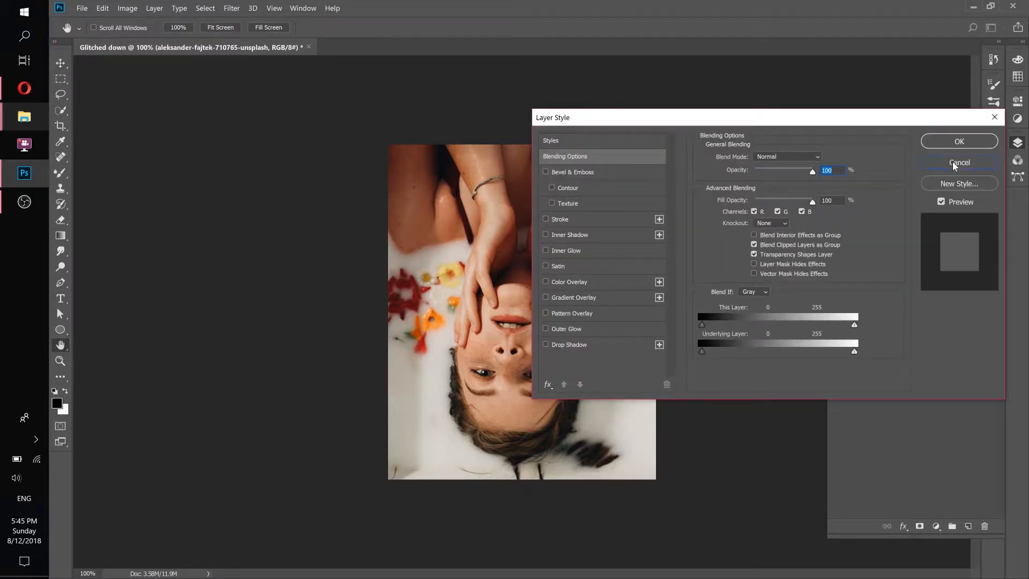
{"action": "left_click", "coordinate": [953, 163]}
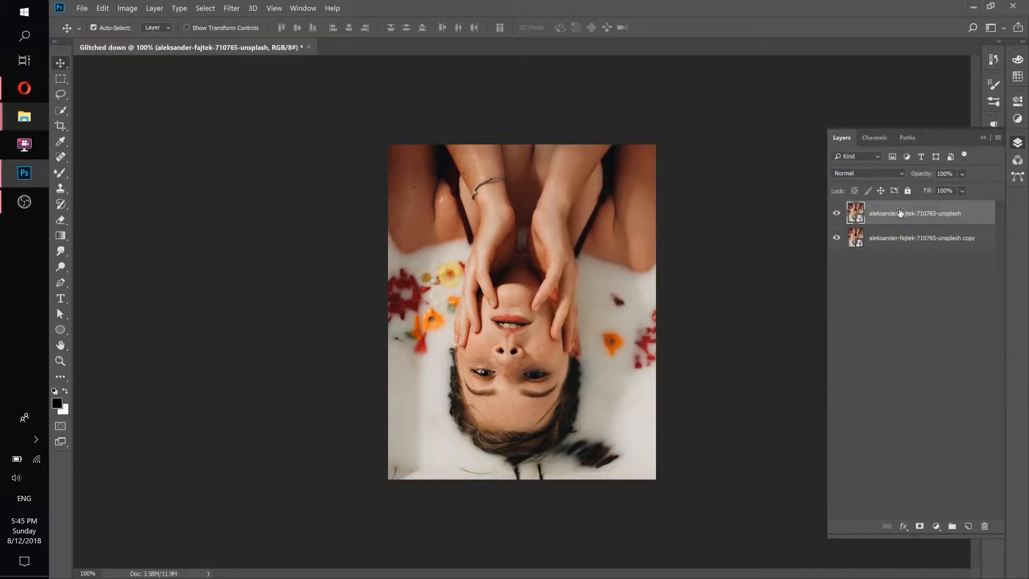
Turn off the R channel in the upper photo layer's advanced blending options.
{"action": "right_click", "coordinate": [974, 212]}
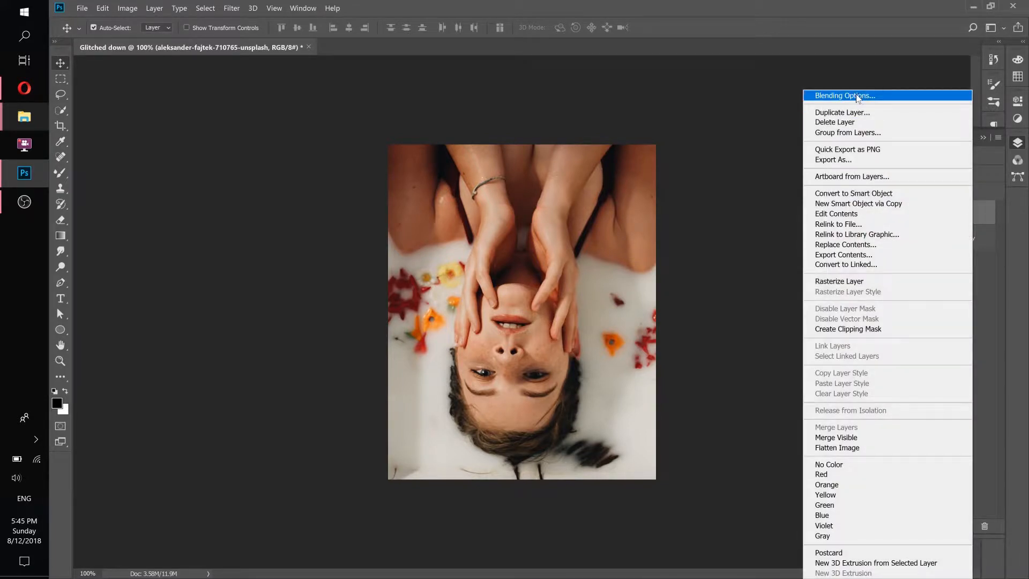
{"action": "key", "text": "Escape"}
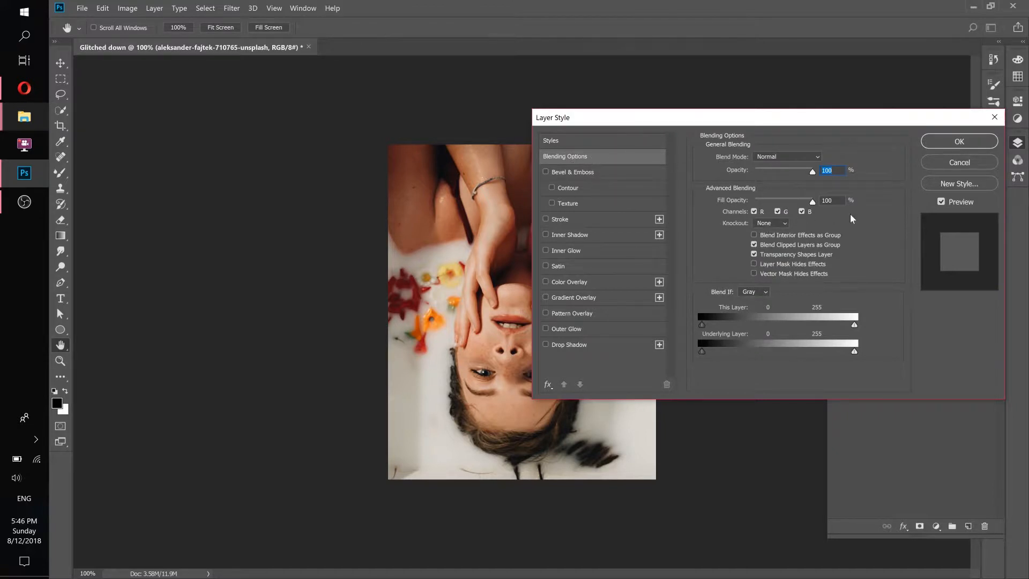
{"action": "left_click_drag", "start_coordinate": [749, 121], "coordinate": [794, 95]}
{"action": "left_click", "coordinate": [800, 185]}
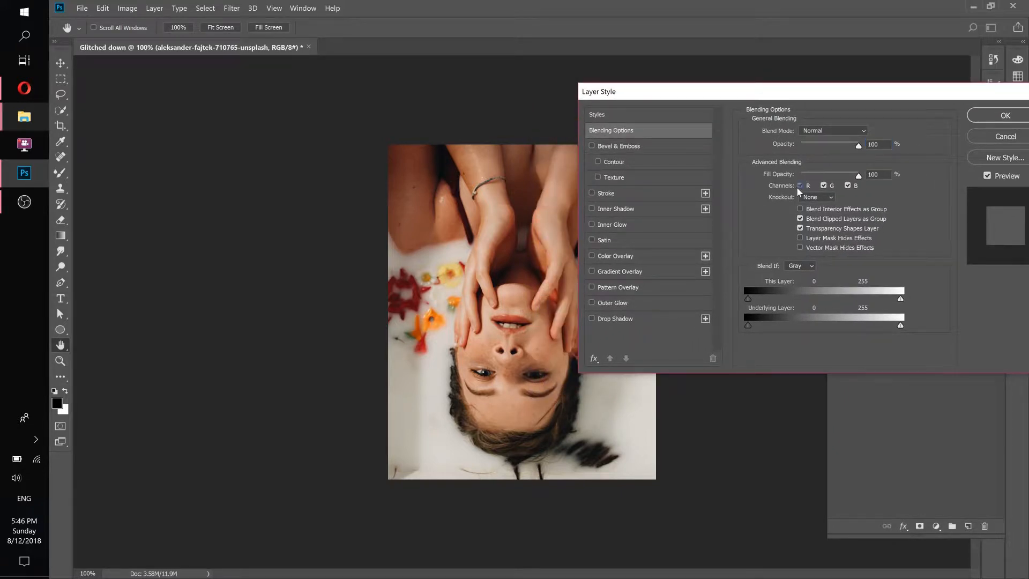
{"action": "left_click", "coordinate": [991, 116]}
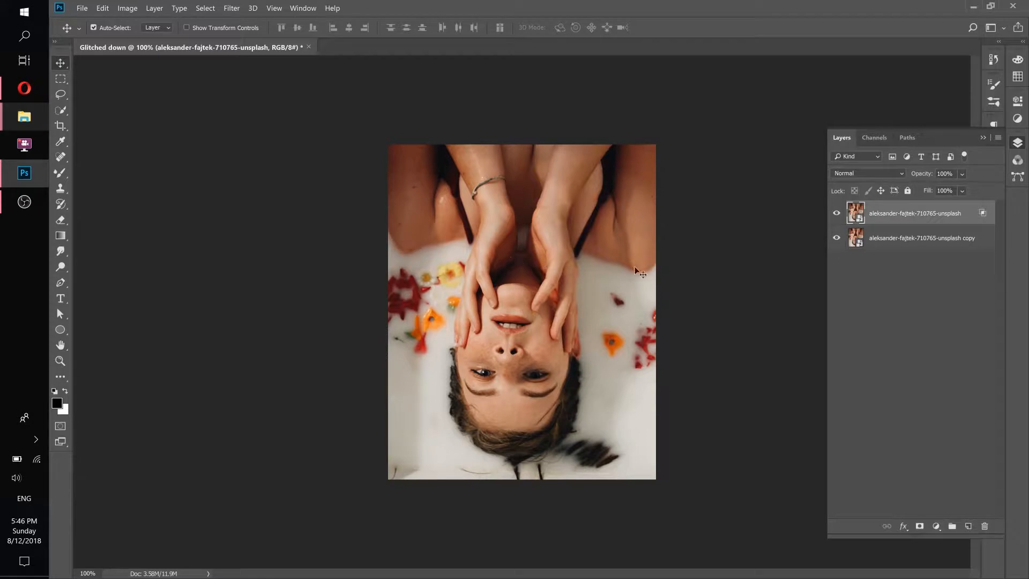
Try shifting the upper photo layer slightly to the right, and undo the move.
{"action": "left_click_drag", "start_coordinate": [509, 315], "coordinate": [530, 317]}
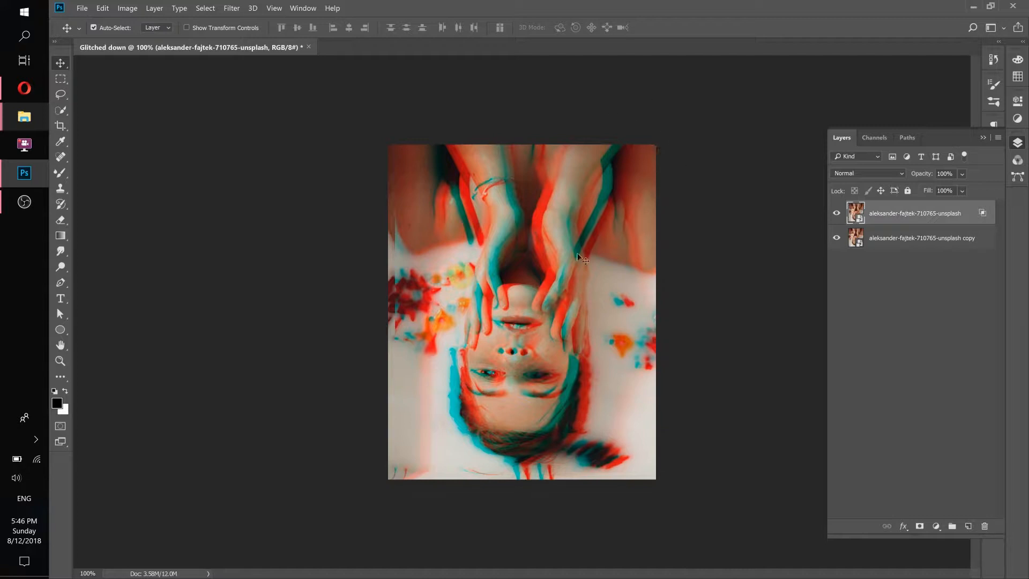
{"action": "left_click", "coordinate": [102, 8]}
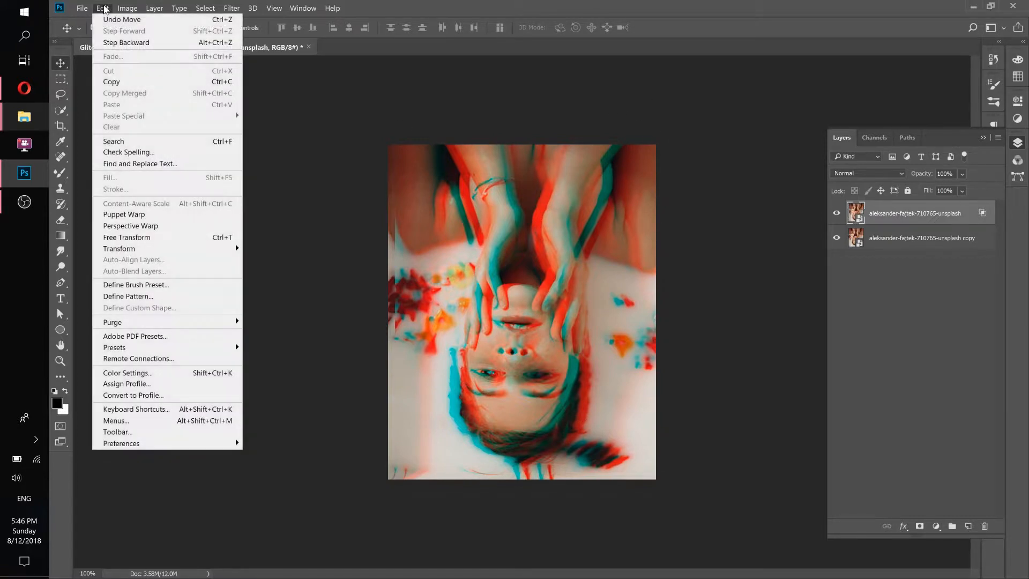
{"action": "left_click", "coordinate": [109, 20]}
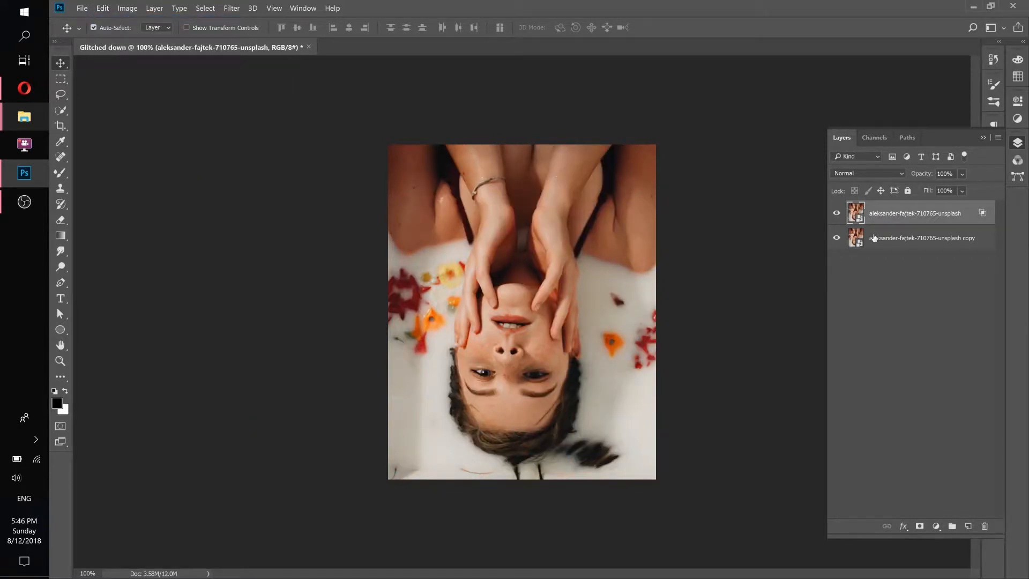
Turn off the G channel in the advanced blending options of the lower photo copy.
{"action": "left_click", "coordinate": [991, 238]}
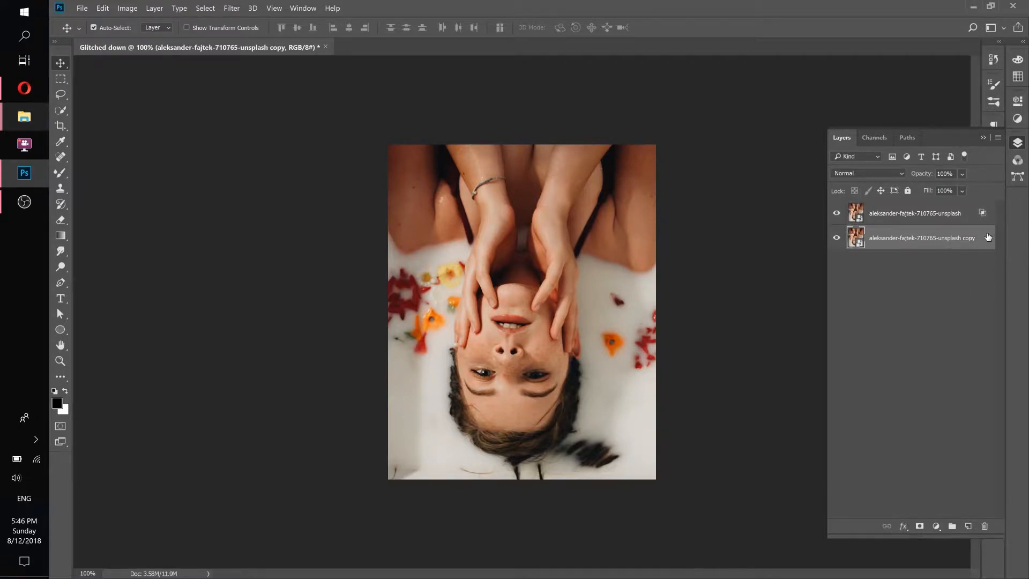
{"action": "double_click", "coordinate": [953, 231]}
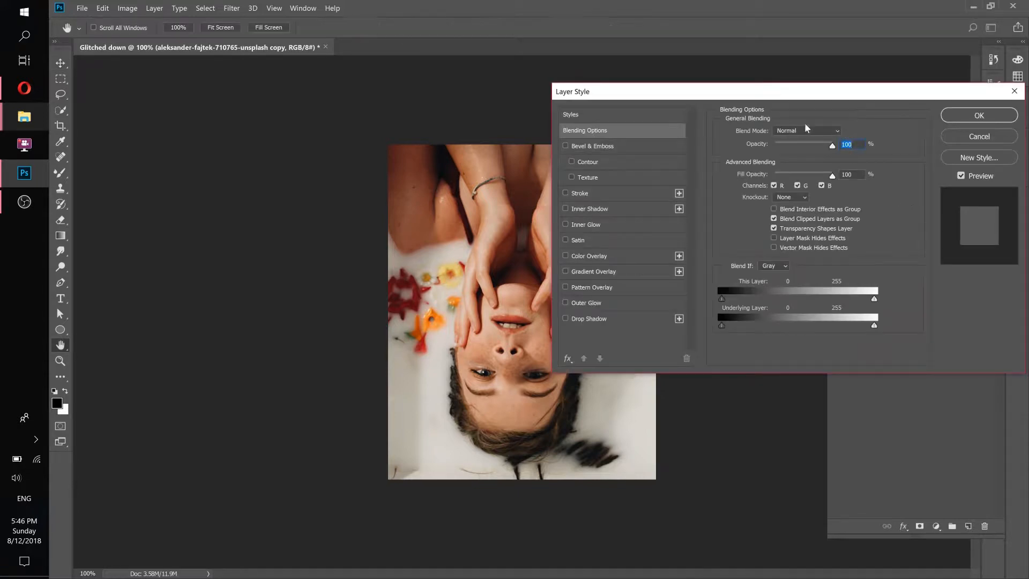
{"action": "left_click_drag", "start_coordinate": [778, 98], "coordinate": [771, 73]}
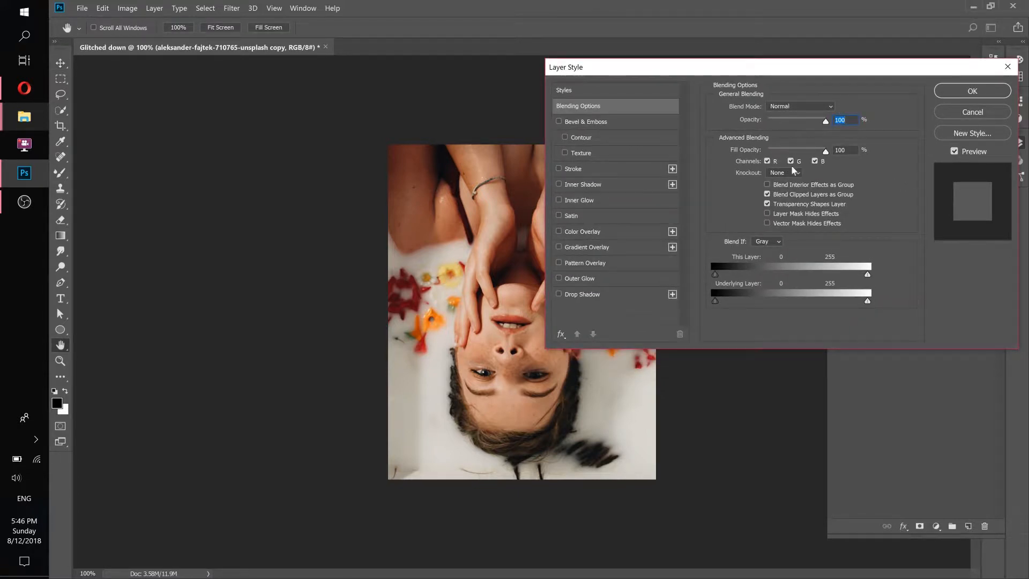
{"action": "left_click", "coordinate": [792, 161]}
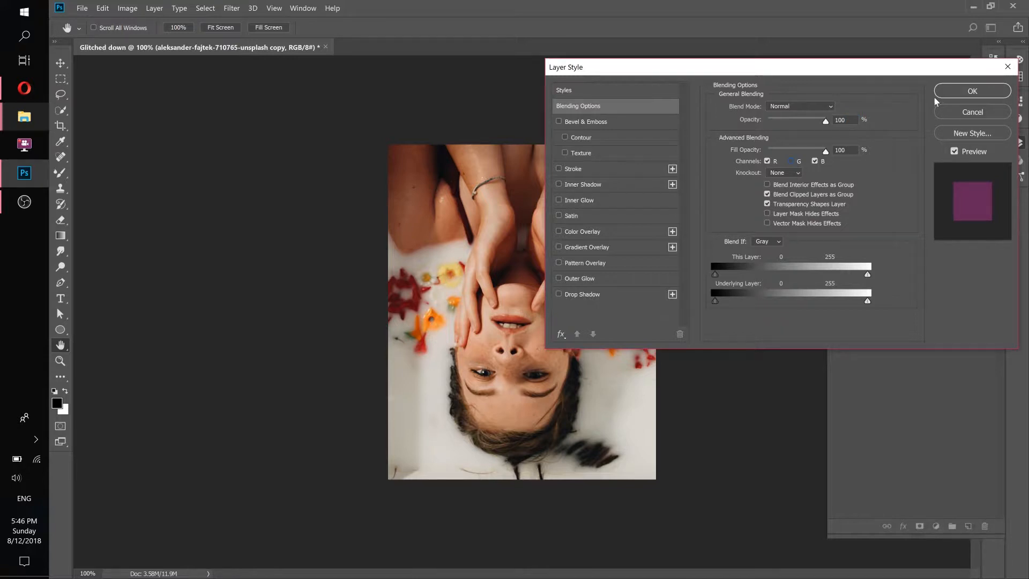
{"action": "left_click", "coordinate": [969, 92]}
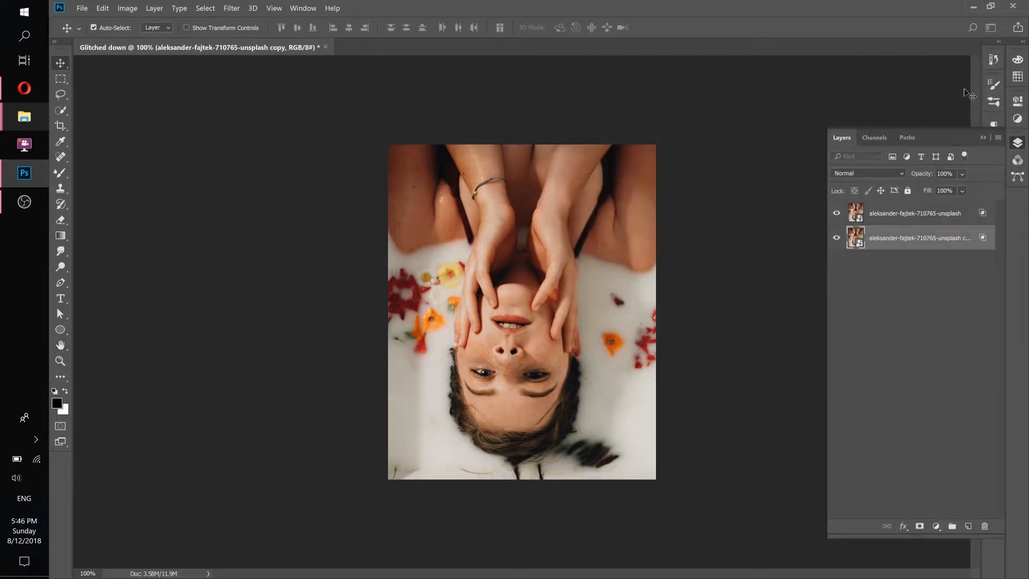
Shift the upper photo layer slightly to the right and nudge it back left until only a thin magenta strip remains at the canvas edge.
{"action": "left_click", "coordinate": [942, 211]}
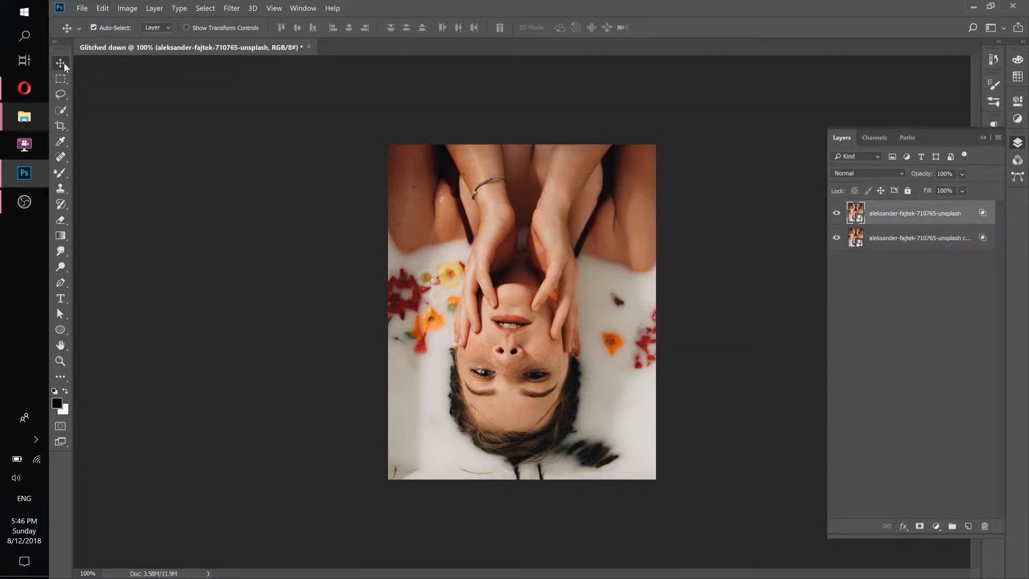
{"action": "left_click_drag", "start_coordinate": [490, 260], "coordinate": [499, 259]}
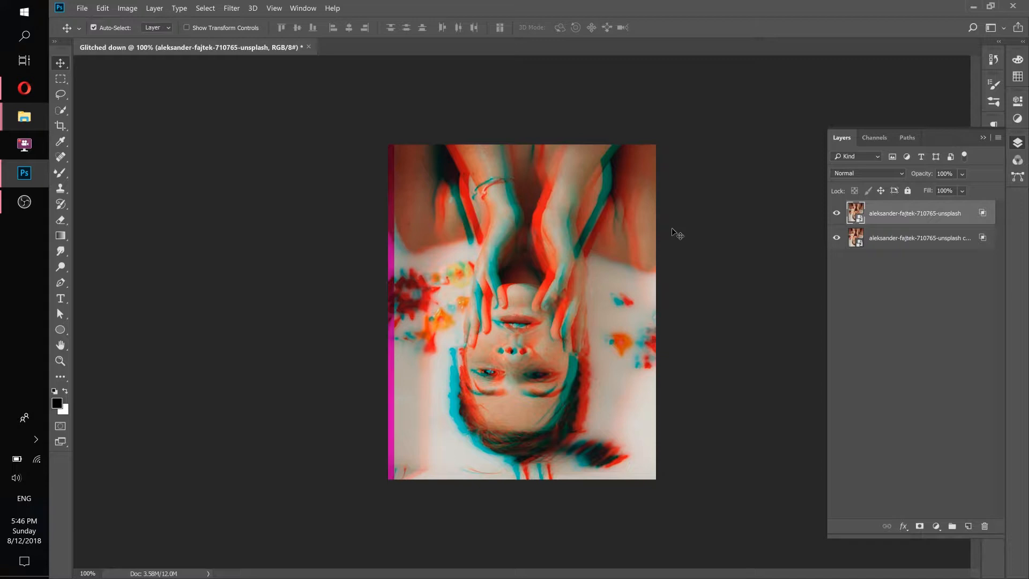
{"action": "key", "text": "Left"}
{"action": "key", "text": "Left"}
{"action": "key", "text": "Left"}
{"action": "key", "text": "Left"}
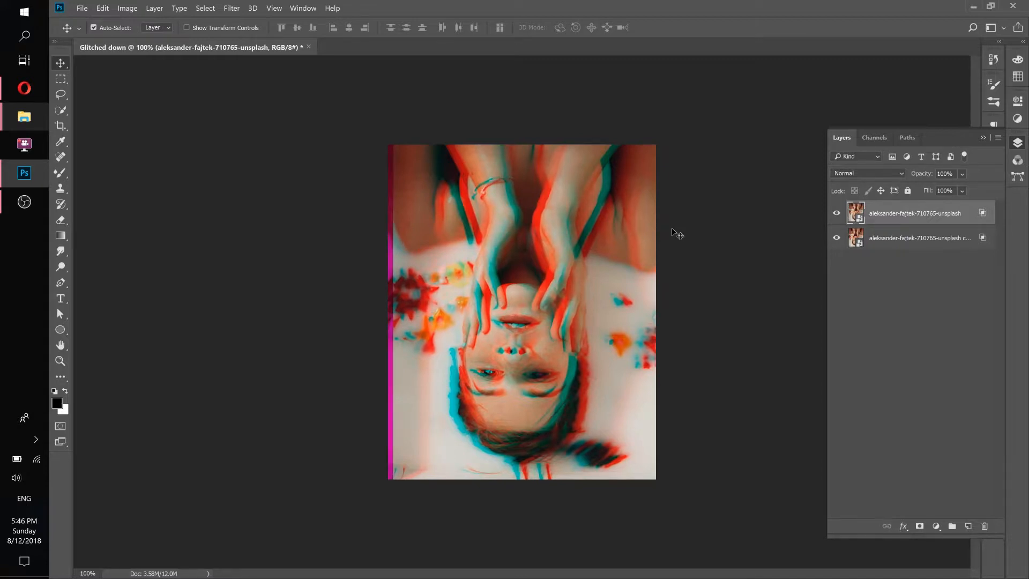
{"action": "key", "text": "Left"}
{"action": "key", "text": "Left"}
{"action": "key", "text": "Left"}
{"action": "key", "text": "Left"}
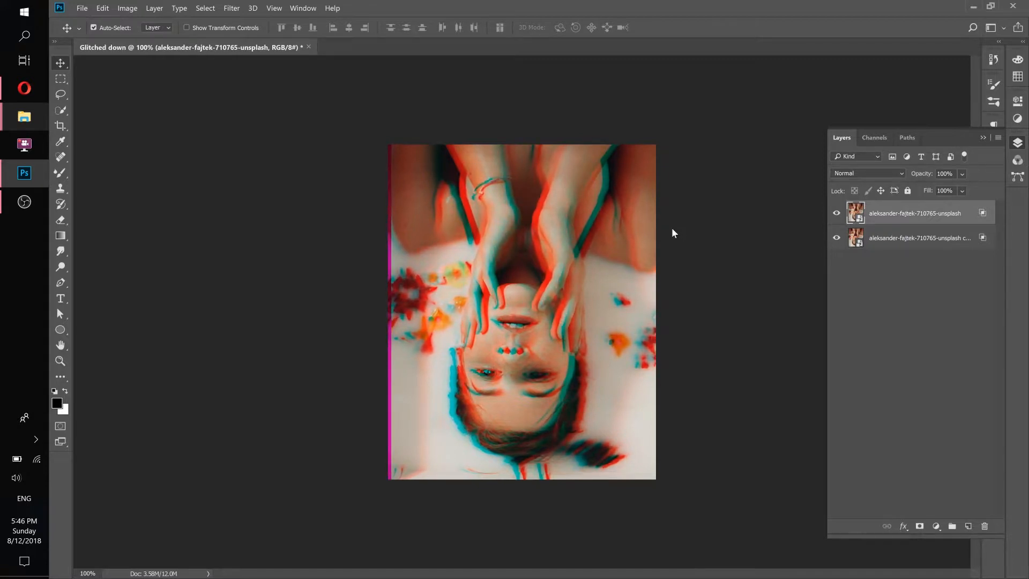
Compare with the finished glitch artwork on the Instagram page in Opera and return to Photoshop.
{"action": "left_click", "coordinate": [11, 81]}
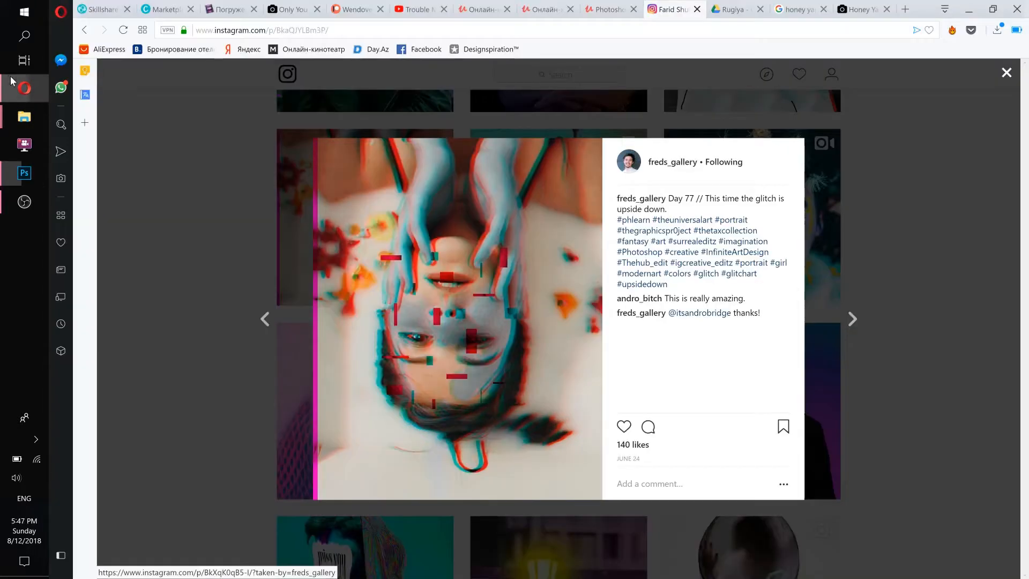
{"action": "left_click", "coordinate": [24, 175]}
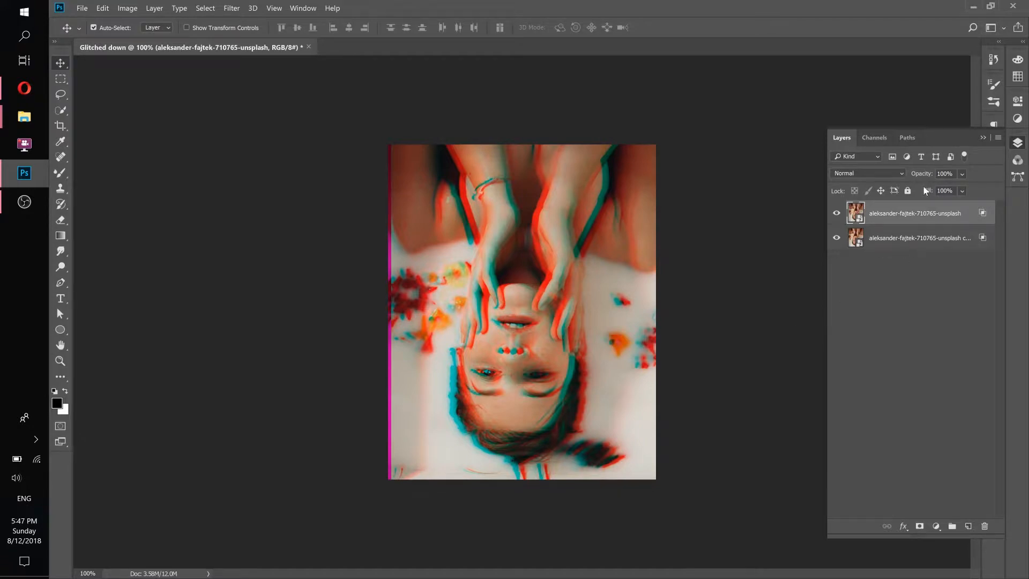
Convert the two channel-shifted photo layers into one smart object and toggle its visibility to check it.
{"action": "left_click", "coordinate": [959, 237], "text": "shift"}
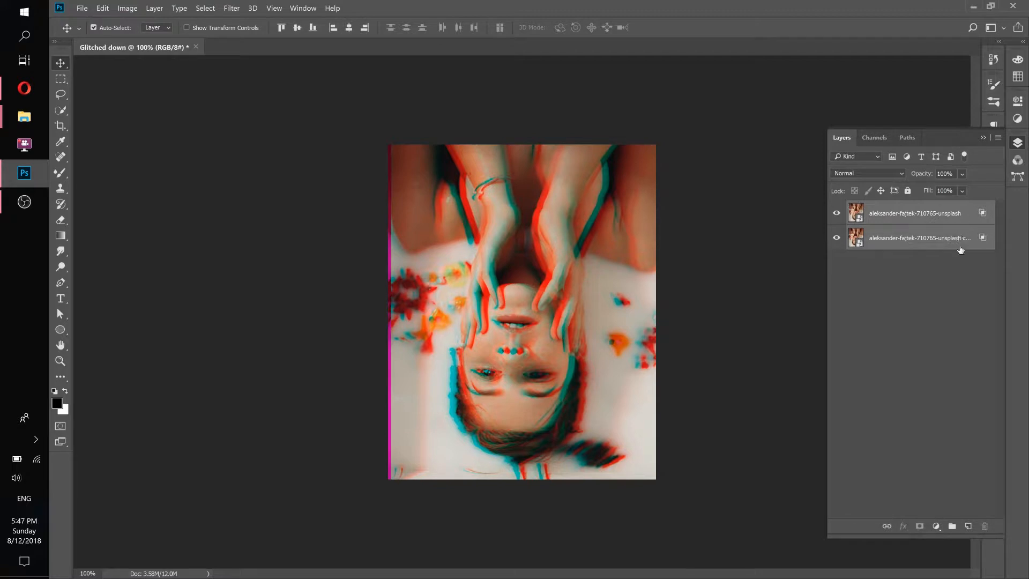
{"action": "right_click", "coordinate": [965, 214]}
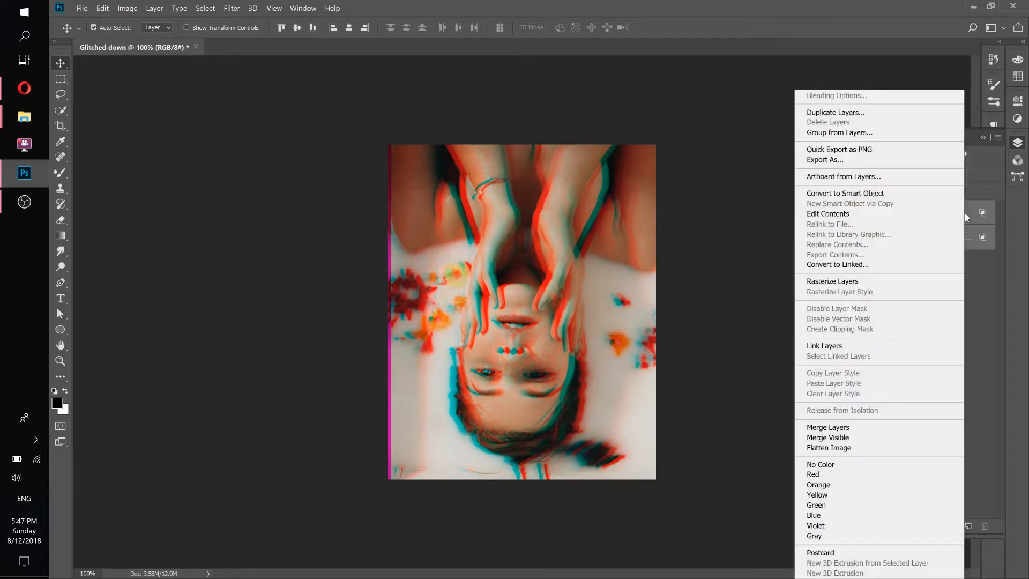
{"action": "left_click", "coordinate": [849, 194]}
{"action": "left_click", "coordinate": [837, 214]}
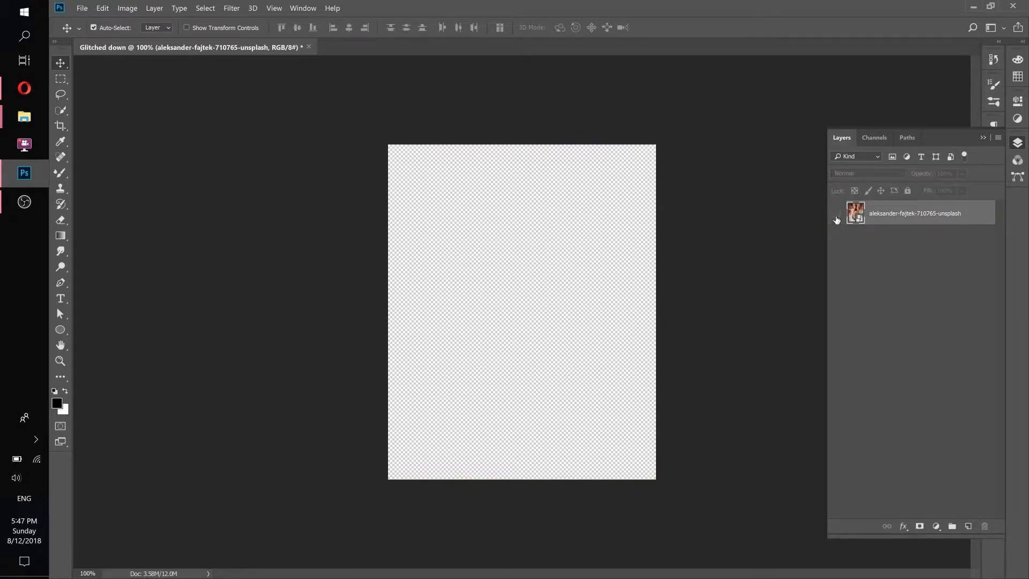
{"action": "left_click", "coordinate": [837, 215]}
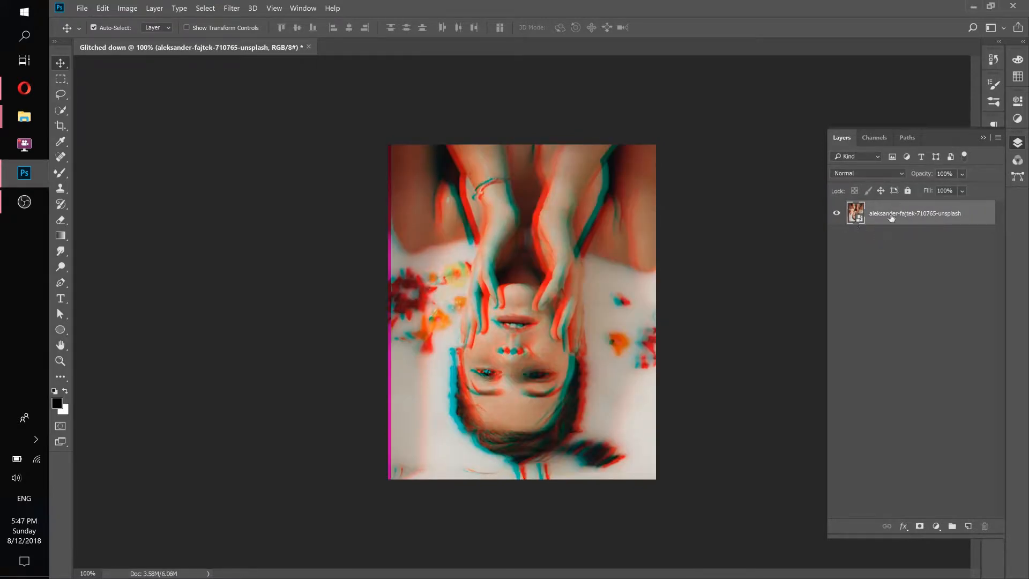
Duplicate the smart object layer below the original, select the upper one, and check the reference artwork on Instagram in Opera before returning to Photoshop.
{"action": "left_click_drag", "start_coordinate": [910, 212], "coordinate": [902, 261]}
{"action": "left_click", "coordinate": [901, 212]}
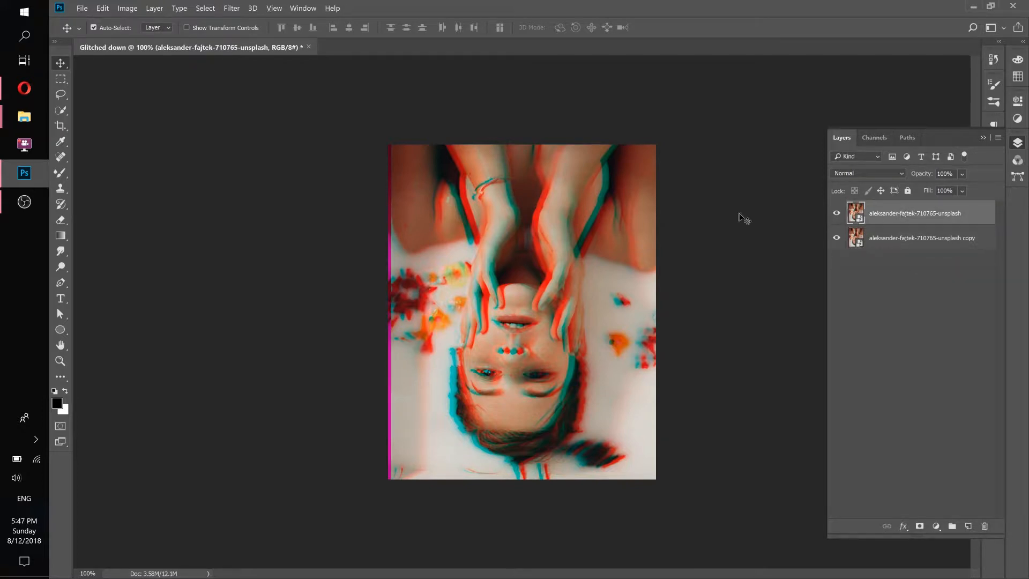
{"action": "left_click", "coordinate": [11, 84]}
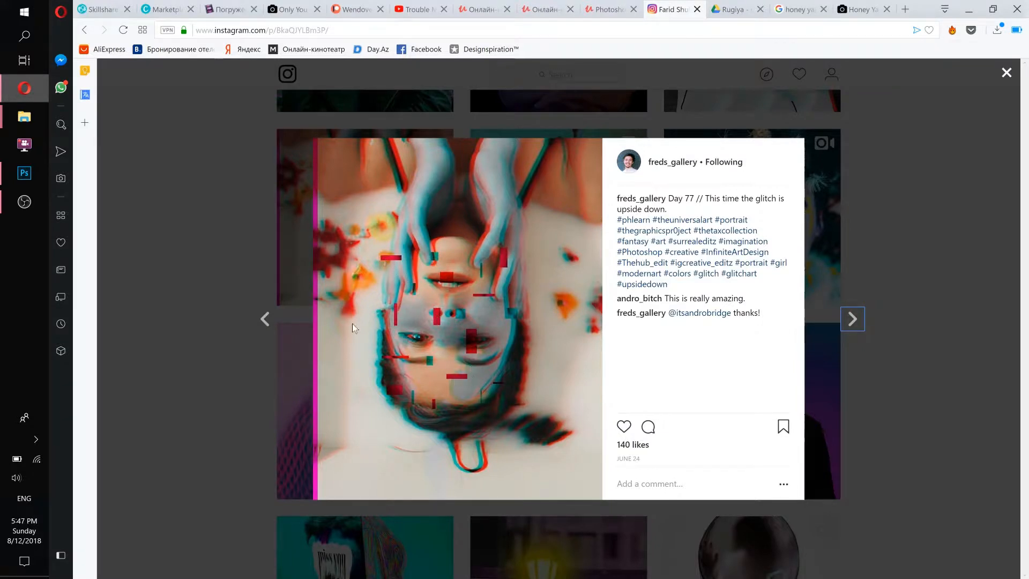
{"action": "left_click", "coordinate": [24, 173]}
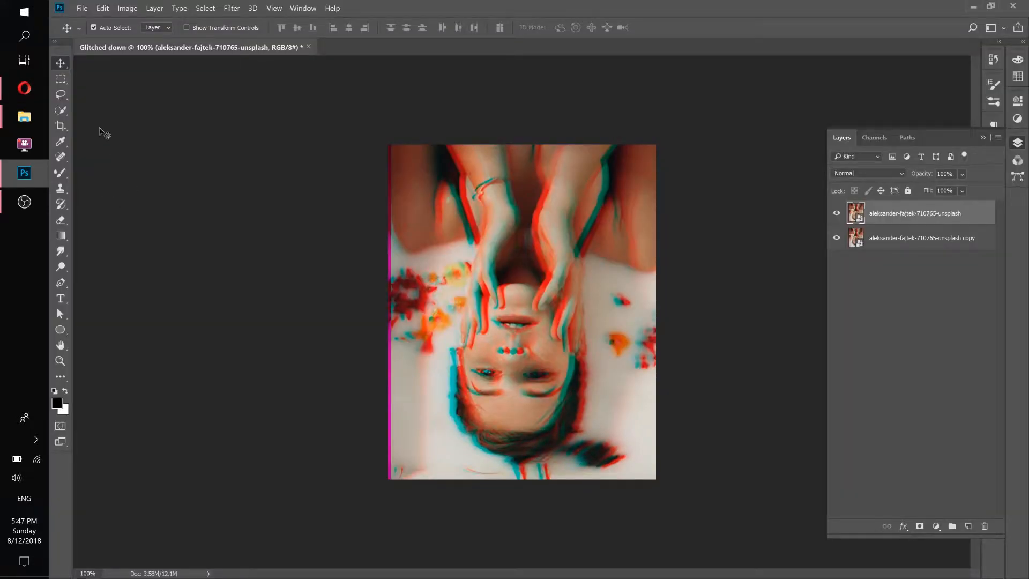
Add about ten small, thin horizontal, vertical and square rectangular marquee selections scattered over the face, hair and hands.
{"action": "left_click", "coordinate": [61, 79]}
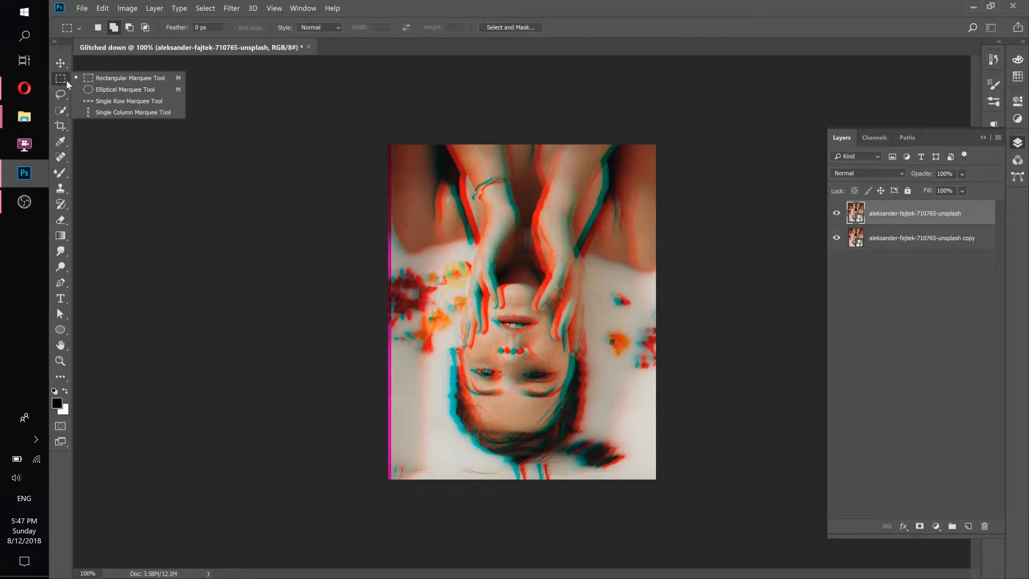
{"action": "left_click", "coordinate": [108, 80]}
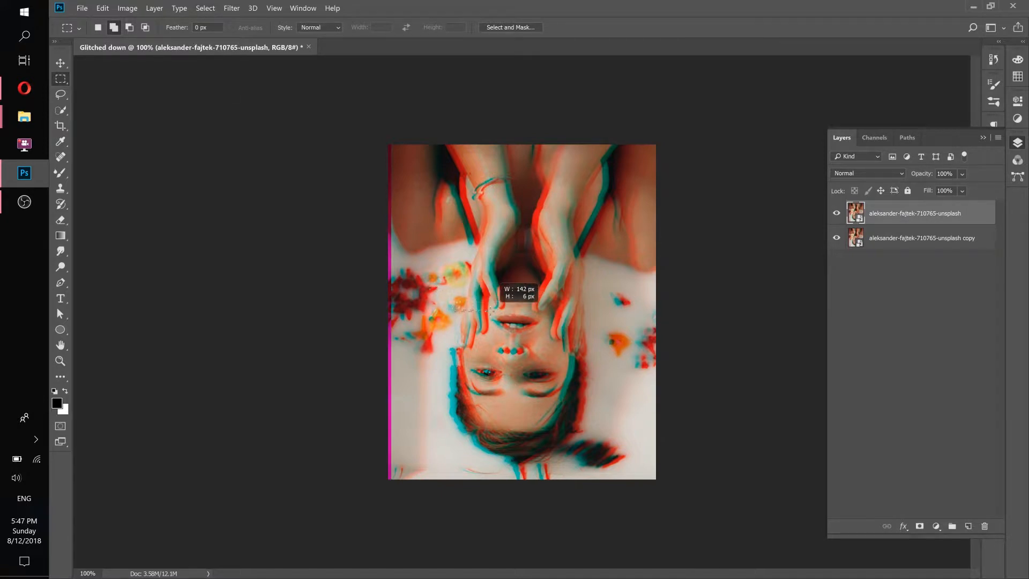
{"action": "left_click_drag", "start_coordinate": [580, 348], "coordinate": [574, 369]}
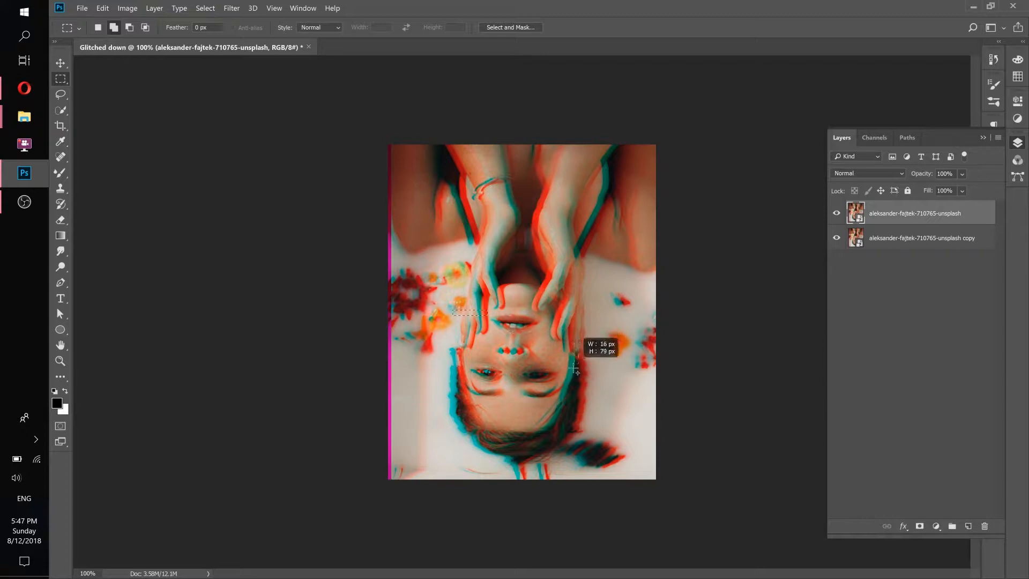
{"action": "left_click_drag", "start_coordinate": [488, 378], "coordinate": [502, 364]}
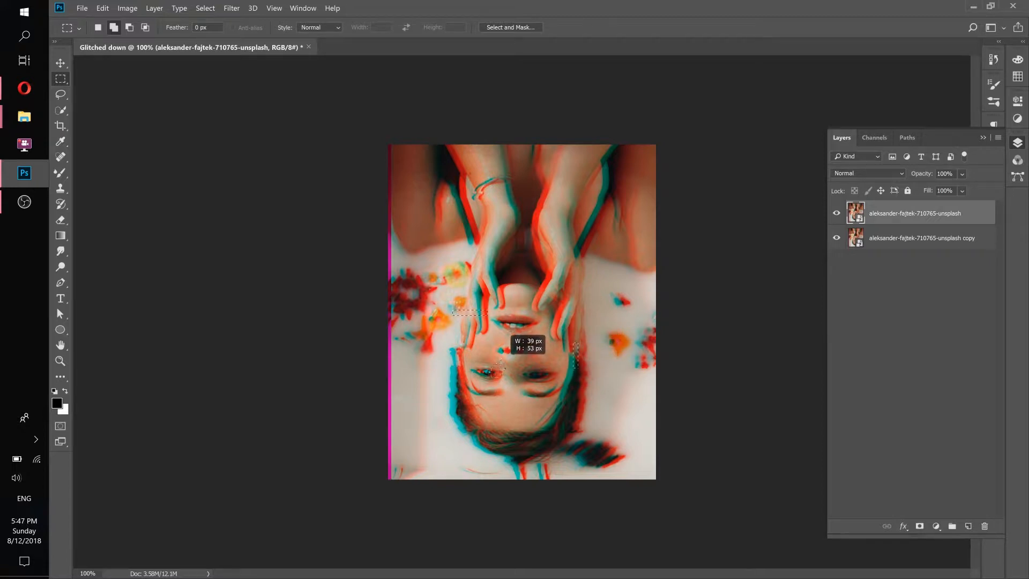
{"action": "left_click_drag", "start_coordinate": [568, 235], "coordinate": [575, 263]}
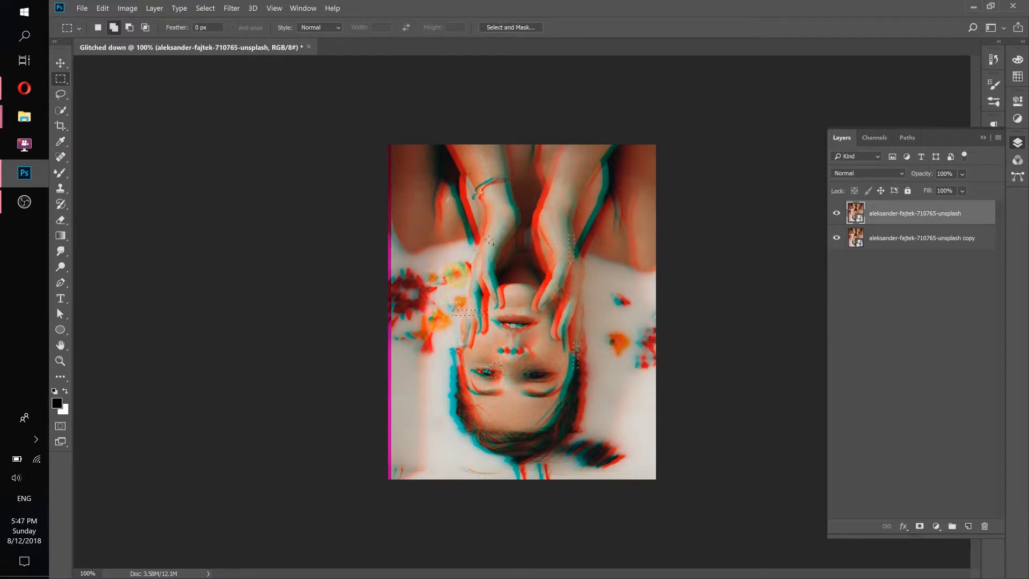
{"action": "left_click_drag", "start_coordinate": [485, 232], "coordinate": [499, 246]}
{"action": "left_click_drag", "start_coordinate": [542, 408], "coordinate": [551, 391]}
{"action": "left_click_drag", "start_coordinate": [542, 326], "coordinate": [529, 314]}
{"action": "mouse_move", "coordinate": [503, 403]}
{"action": "left_mouse_down"}
{"action": "mouse_move", "coordinate": [498, 381]}
{"action": "mouse_move", "coordinate": [507, 385]}
{"action": "mouse_move", "coordinate": [494, 388]}
{"action": "left_mouse_up"}
{"action": "left_click_drag", "start_coordinate": [547, 348], "coordinate": [507, 352]}
Add a layer mask from the selections to the upper photo layer and check the fragments by briefly hiding the lower copy.
{"action": "left_click", "coordinate": [920, 526]}
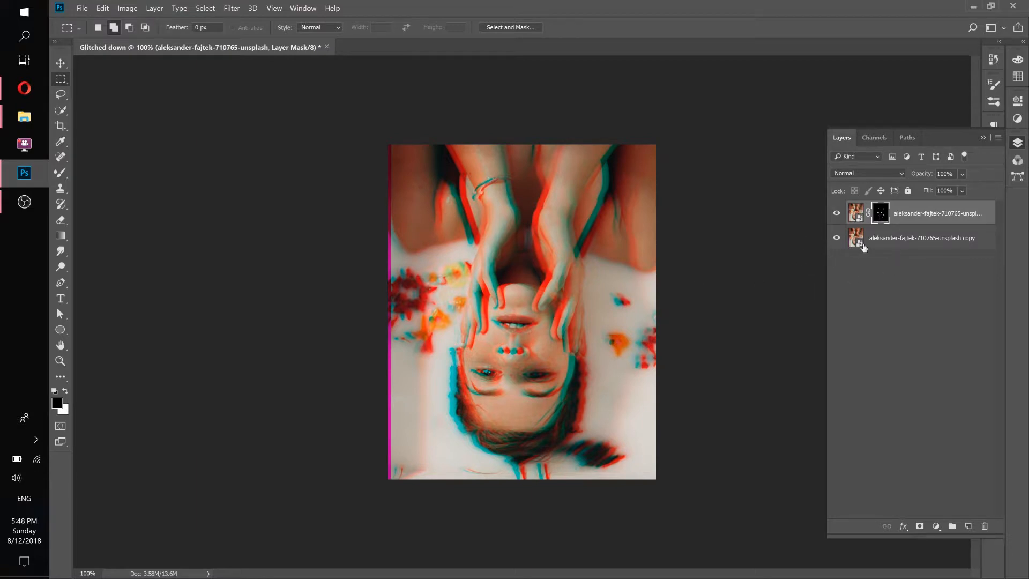
{"action": "left_click", "coordinate": [837, 239]}
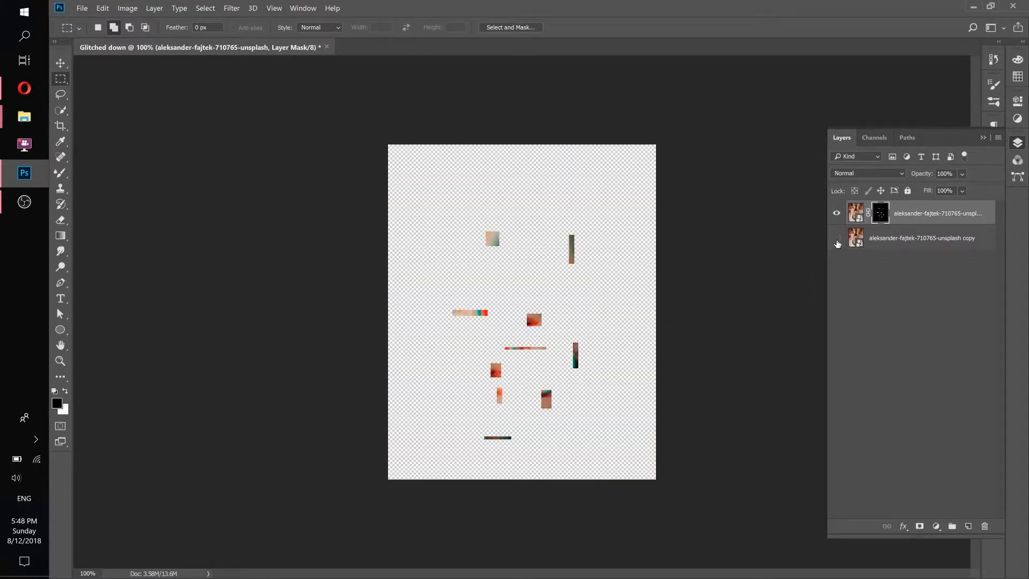
{"action": "left_click", "coordinate": [836, 239]}
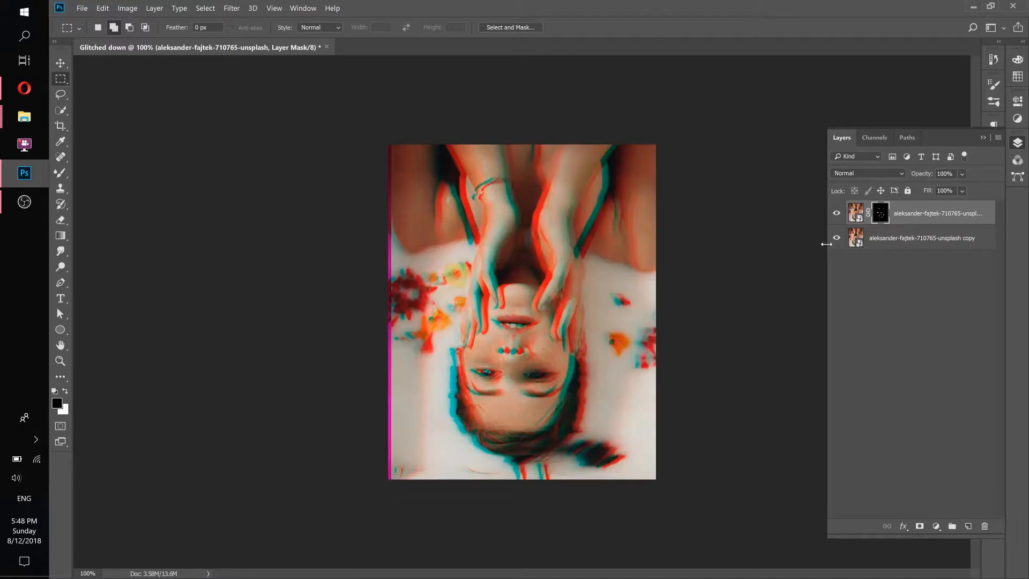
Shift the upper photo layer's masked fragments slightly up and to the right with Free Transform and commit the transform.
{"action": "left_click", "coordinate": [65, 62]}
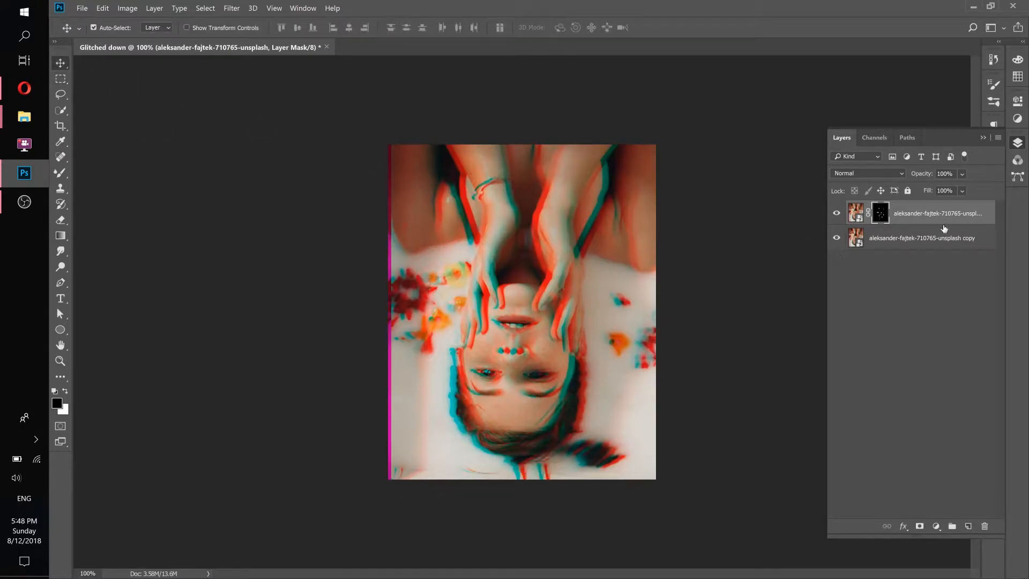
{"action": "left_click", "coordinate": [856, 212]}
{"action": "key", "text": "ctrl+t"}
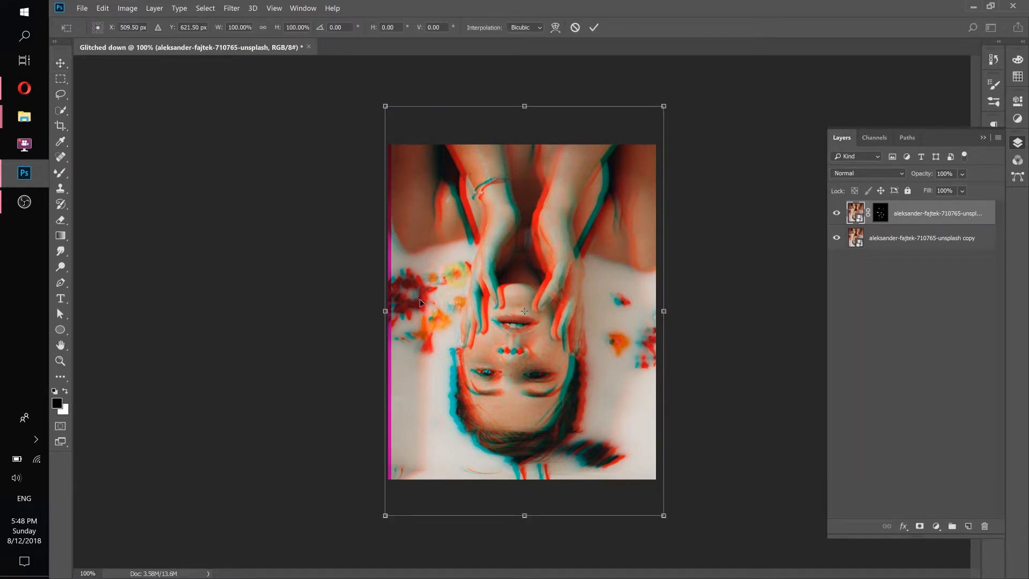
{"action": "left_click_drag", "start_coordinate": [521, 253], "coordinate": [526, 231]}
{"action": "key", "text": "ctrl+z"}
{"action": "left_click", "coordinate": [594, 28]}
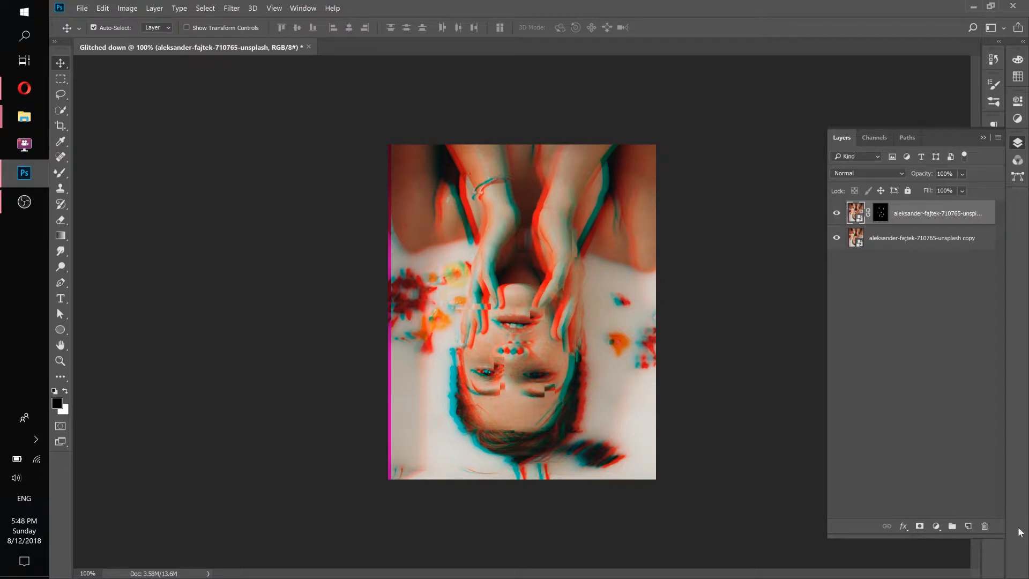
Add a Hue/Saturation adjustment layer above the masked photo layer with Hue set to -70.
{"action": "left_click", "coordinate": [938, 529]}
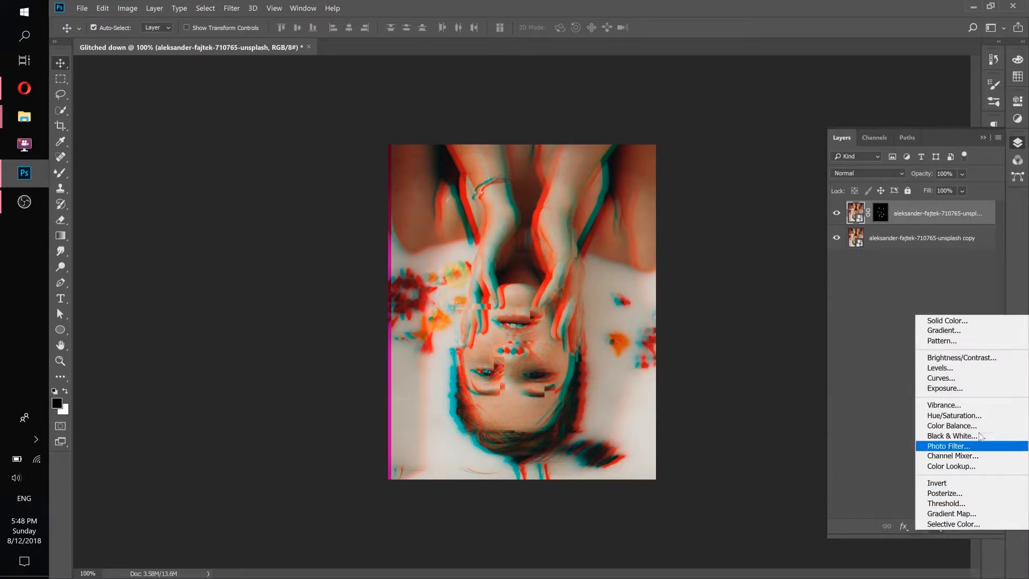
{"action": "left_click", "coordinate": [986, 416]}
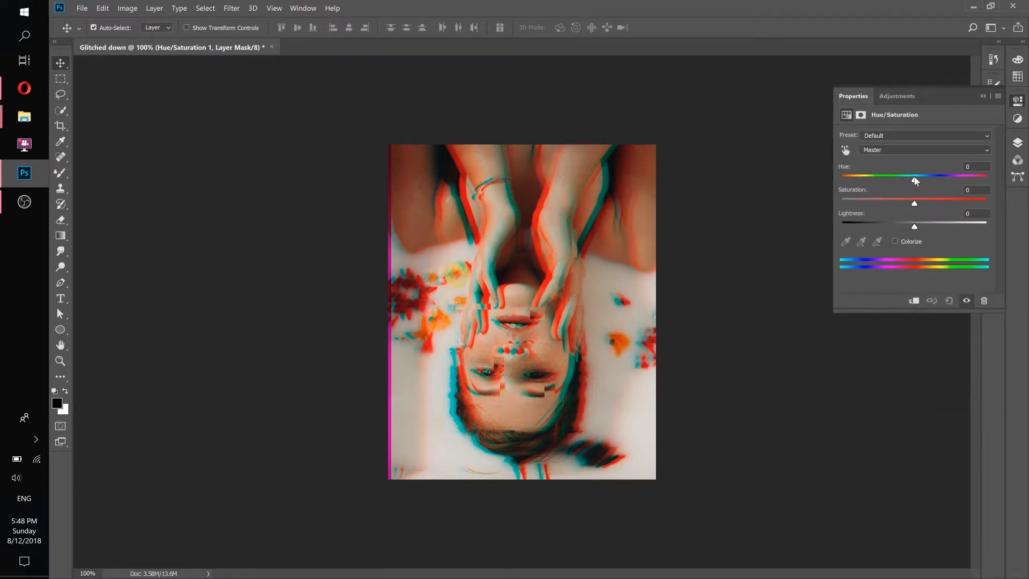
{"action": "left_click_drag", "start_coordinate": [916, 181], "coordinate": [871, 180]}
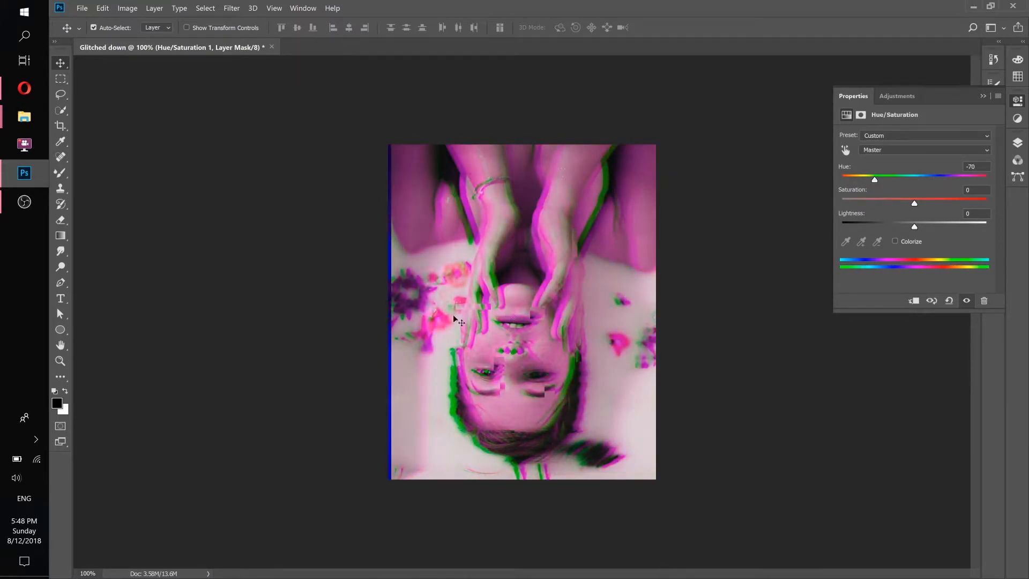
Clip the Hue/Saturation adjustment to the masked photo layer so only the glitch fragments are recoloured.
{"action": "left_click", "coordinate": [1017, 143]}
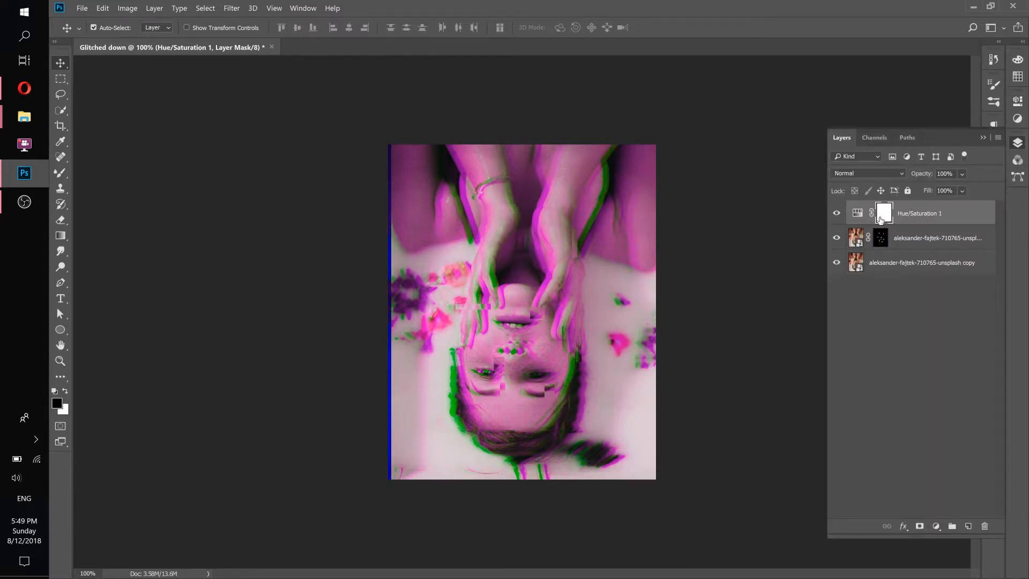
{"action": "left_click", "coordinate": [918, 238]}
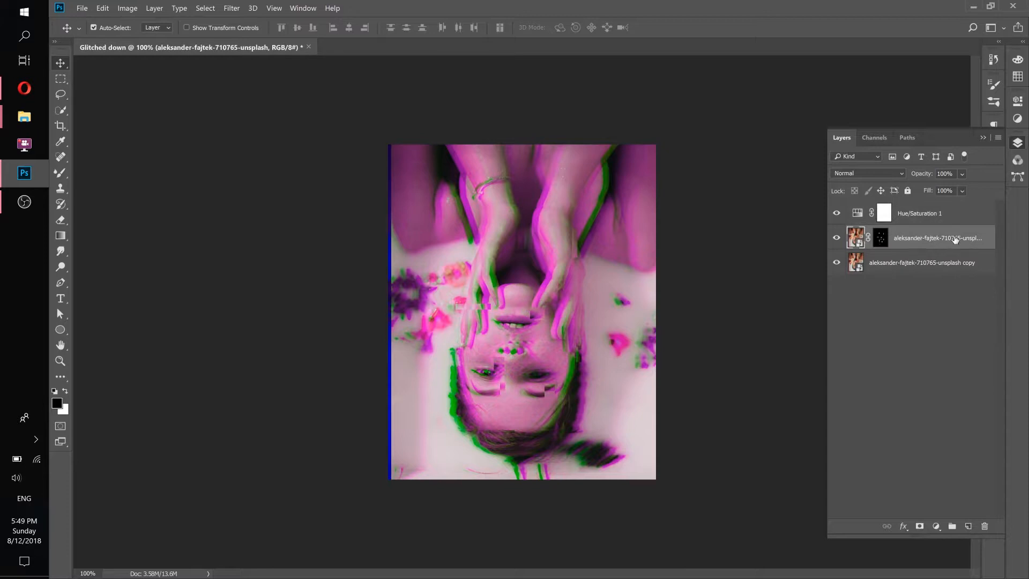
{"action": "left_click", "coordinate": [873, 211]}
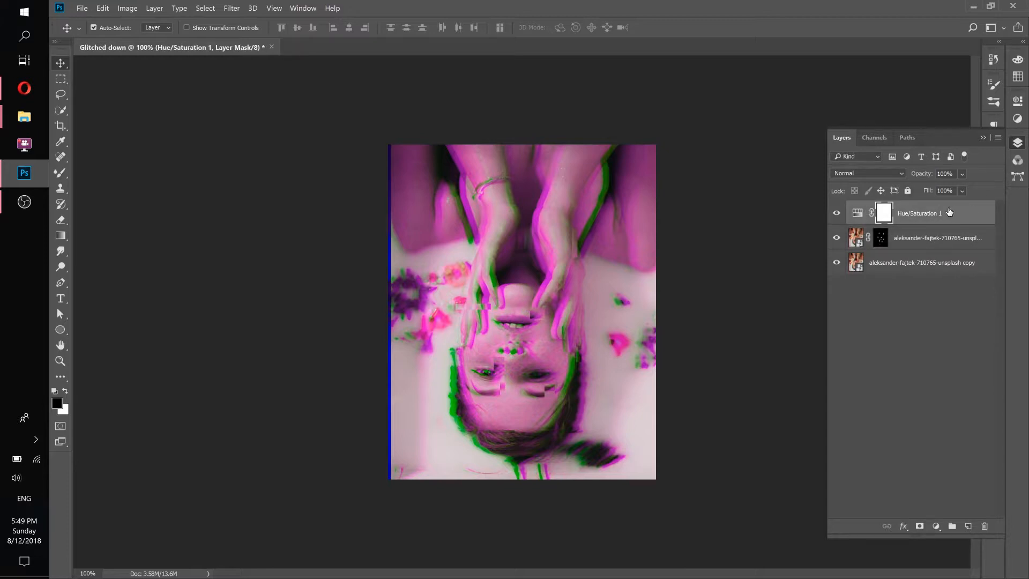
{"action": "right_click", "coordinate": [965, 216]}
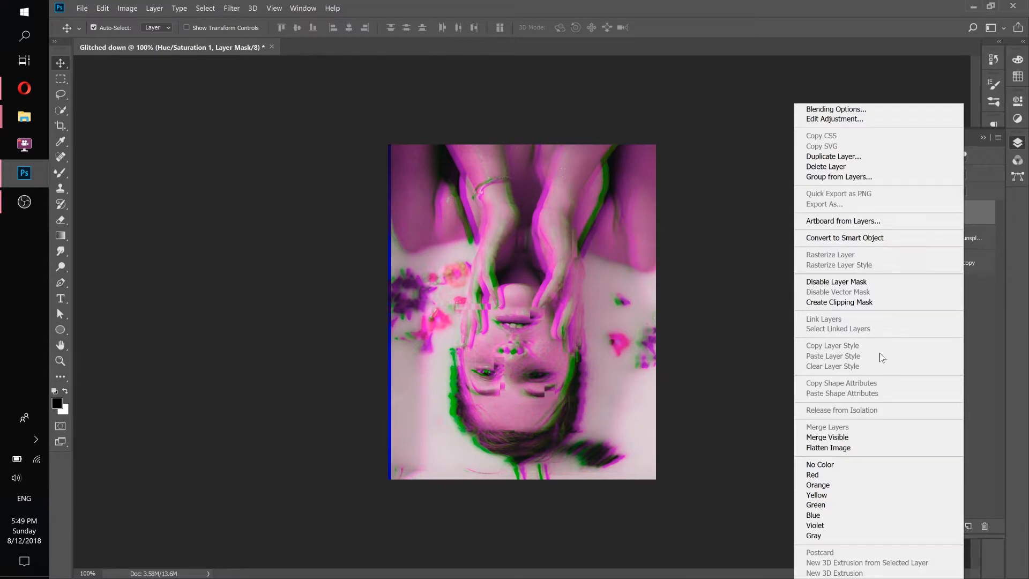
{"action": "left_click", "coordinate": [862, 303]}
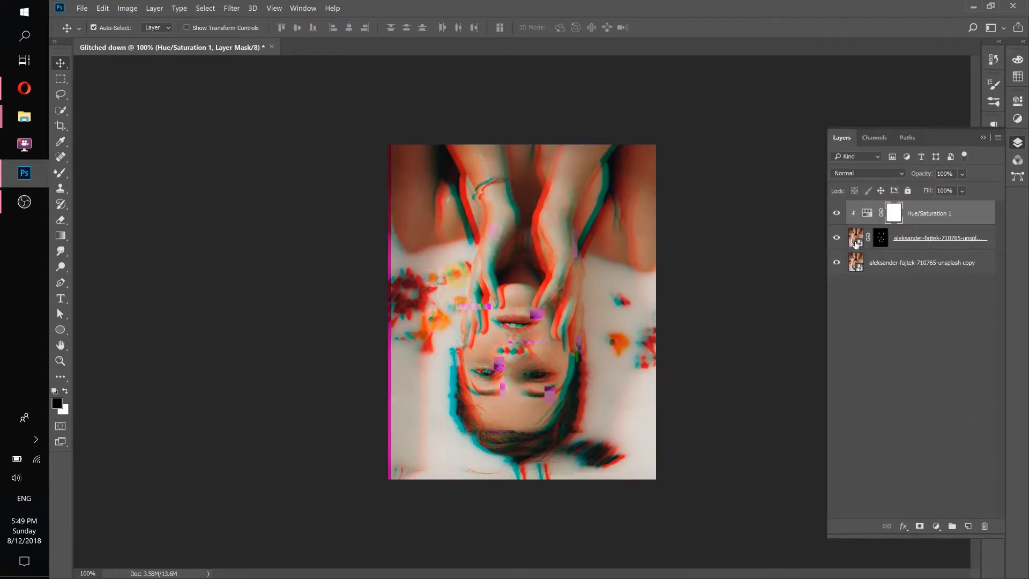
Set the clipped Hue/Saturation adjustment to Hue +137 and Saturation +14 to turn the fragments teal.
{"action": "left_click", "coordinate": [928, 236]}
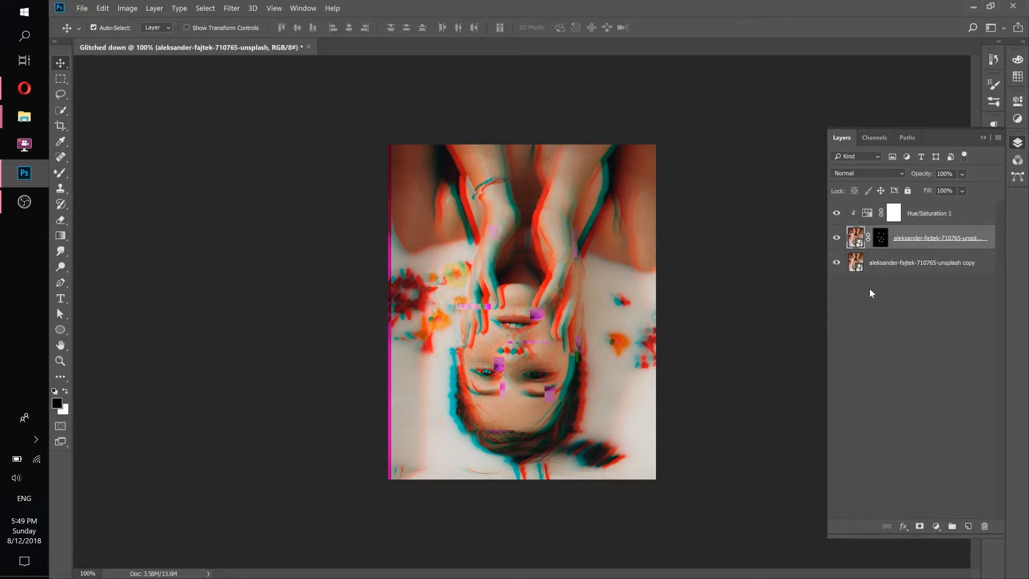
{"action": "left_click", "coordinate": [870, 213]}
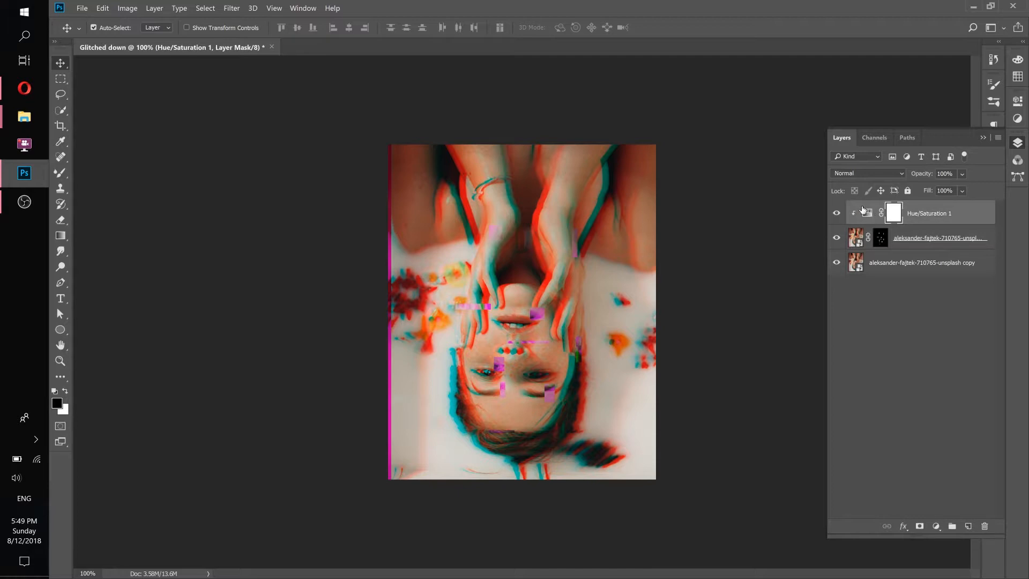
{"action": "double_click", "coordinate": [868, 213]}
{"action": "left_click_drag", "start_coordinate": [894, 179], "coordinate": [850, 178]}
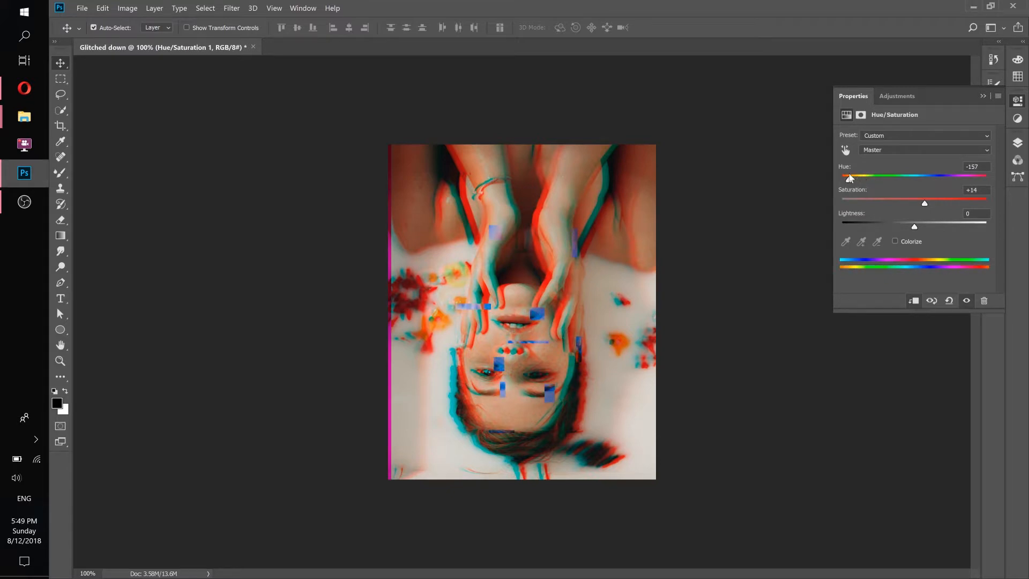
{"action": "left_click", "coordinate": [974, 175]}
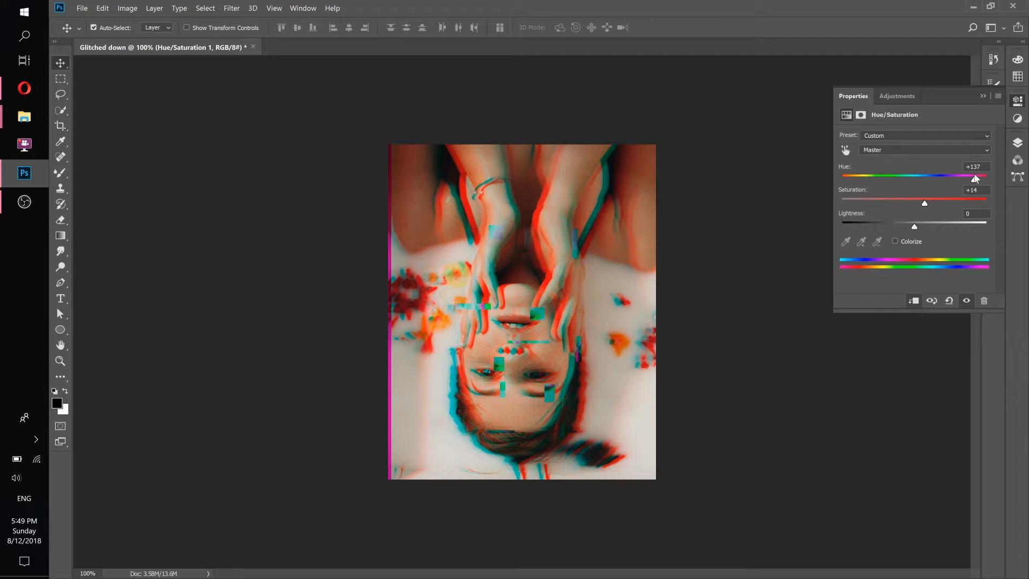
Duplicate the bottom photo layer and place one copy at the top of the layer stack, above the Hue/Saturation adjustment.
{"action": "left_click", "coordinate": [1018, 143]}
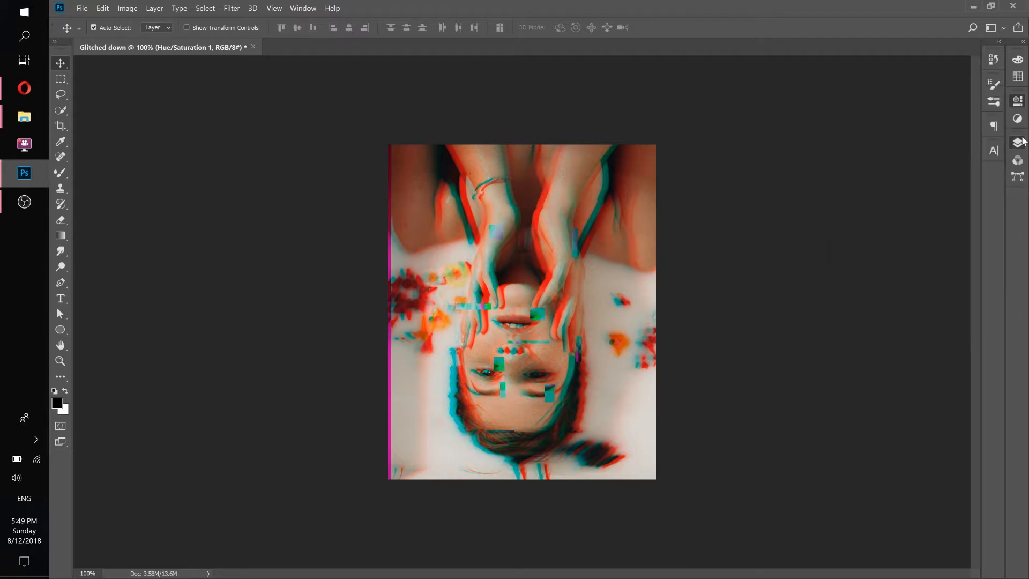
{"action": "left_click", "coordinate": [927, 261]}
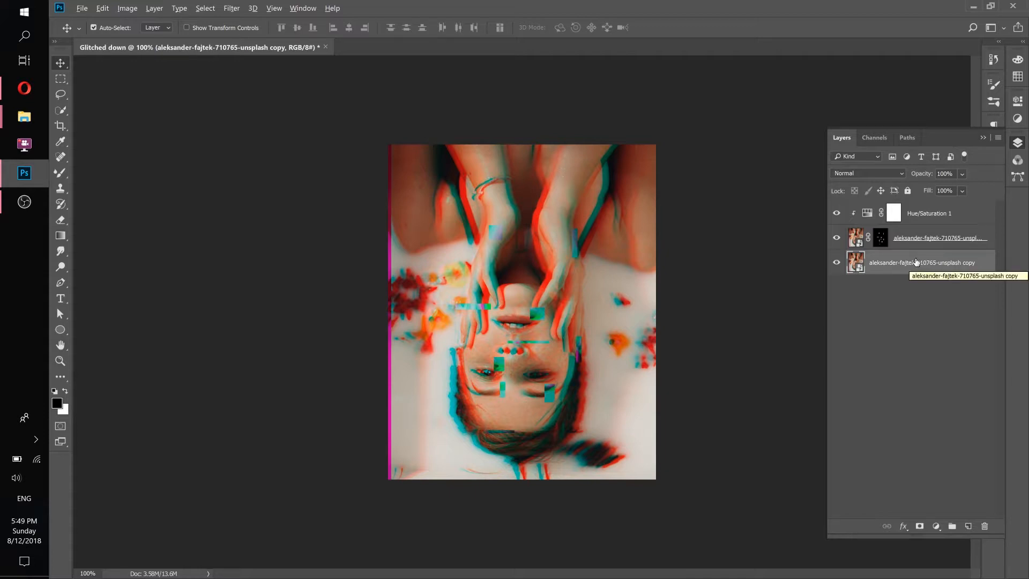
{"action": "left_click_drag", "start_coordinate": [918, 268], "coordinate": [883, 208]}
{"action": "left_click", "coordinate": [907, 268]}
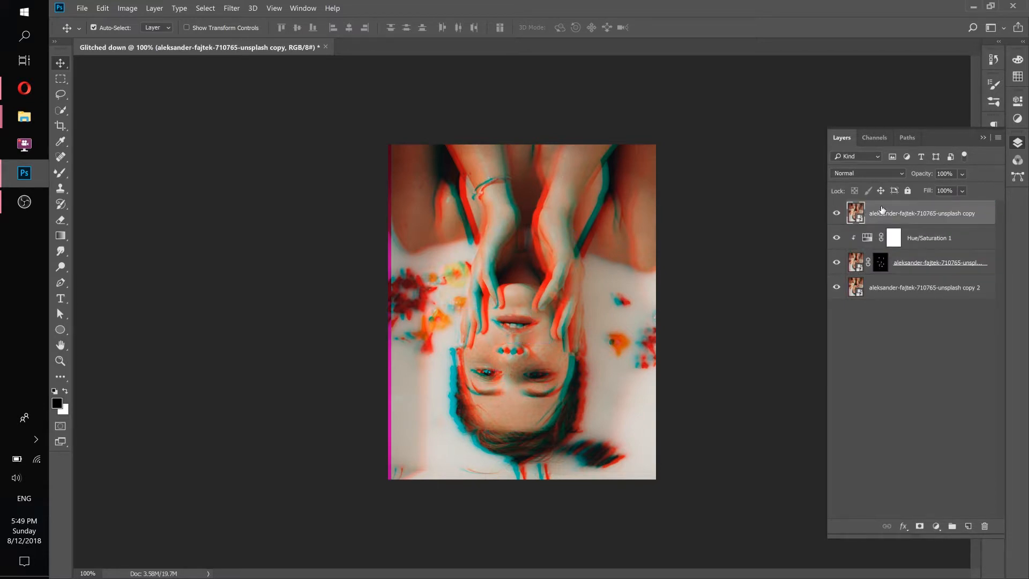
Mask the top photo copy to a set of small rectangular marquee selections scattered over the face, hair and hands.
{"action": "left_click", "coordinate": [62, 79]}
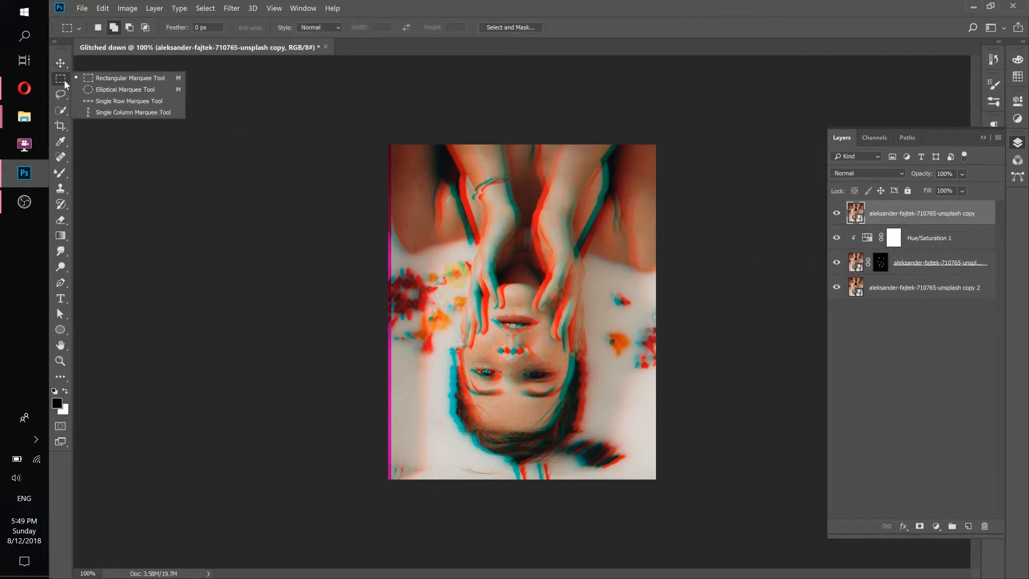
{"action": "left_click", "coordinate": [125, 77]}
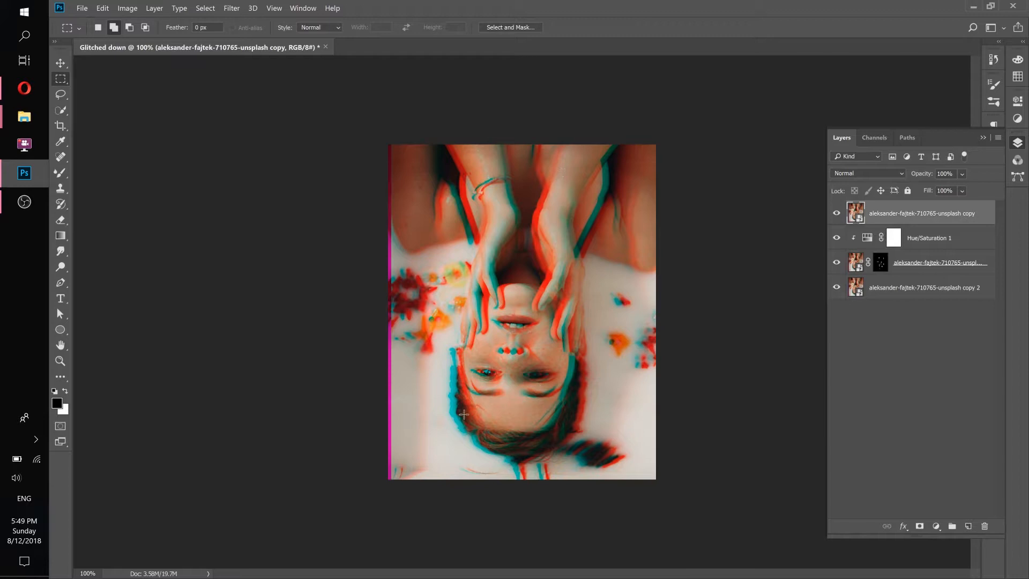
{"action": "left_click_drag", "start_coordinate": [463, 414], "coordinate": [475, 400]}
{"action": "left_click_drag", "start_coordinate": [505, 366], "coordinate": [497, 391]}
{"action": "left_click_drag", "start_coordinate": [532, 230], "coordinate": [543, 245]}
{"action": "left_click_drag", "start_coordinate": [468, 241], "coordinate": [503, 240]}
{"action": "left_click_drag", "start_coordinate": [584, 352], "coordinate": [559, 355]}
{"action": "left_click_drag", "start_coordinate": [545, 441], "coordinate": [549, 417]}
{"action": "left_click", "coordinate": [550, 373]}
{"action": "left_click_drag", "start_coordinate": [503, 278], "coordinate": [504, 316]}
{"action": "left_click_drag", "start_coordinate": [452, 340], "coordinate": [498, 341]}
{"action": "left_click", "coordinate": [920, 526]}
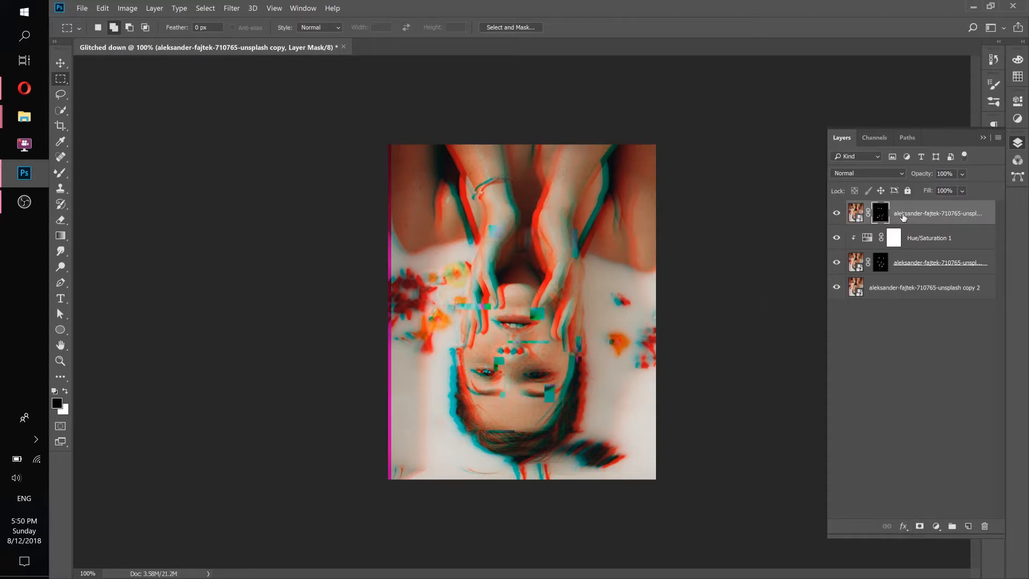
Free-transform the top masked photo layer's image, shifting it slightly right and down to offset its fragments.
{"action": "left_click", "coordinate": [920, 214]}
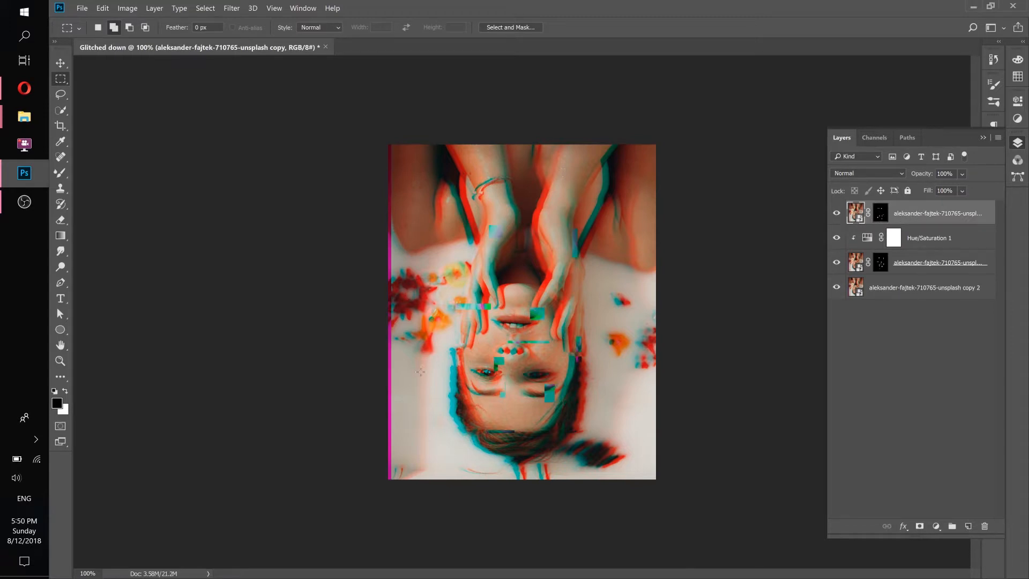
{"action": "key", "text": "ctrl+t"}
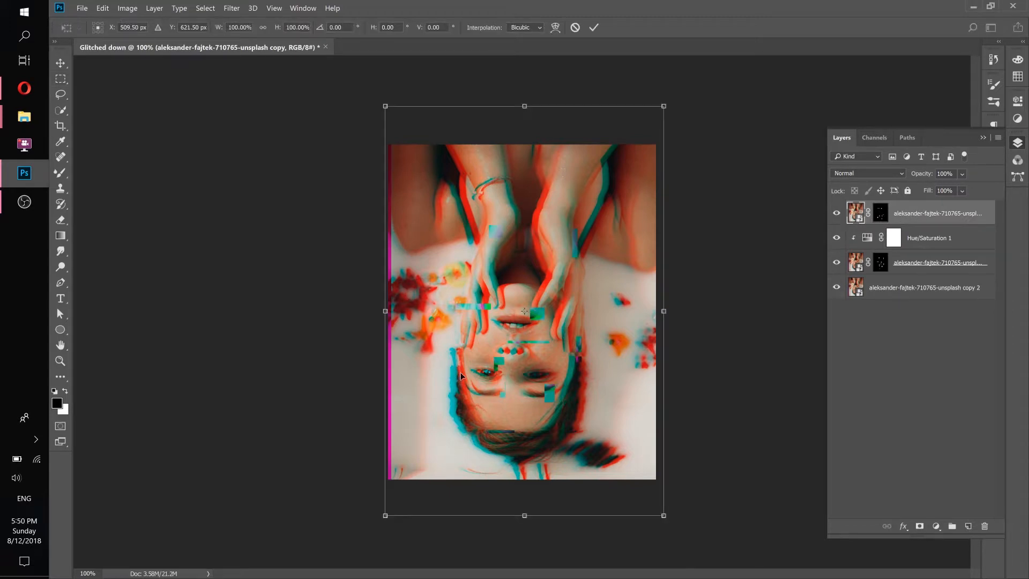
{"action": "mouse_move", "coordinate": [471, 388]}
{"action": "left_mouse_down"}
{"action": "mouse_move", "coordinate": [474, 375]}
{"action": "mouse_move", "coordinate": [461, 391]}
{"action": "mouse_move", "coordinate": [479, 392]}
{"action": "left_mouse_up"}
{"action": "left_click", "coordinate": [591, 28]}
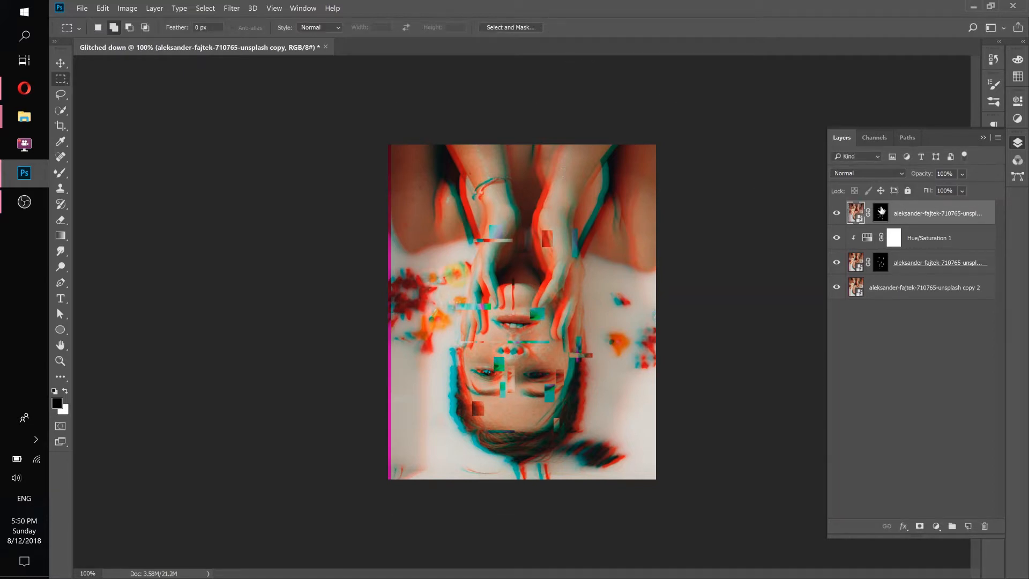
Add a Hue/Saturation adjustment with a raised hue above the top masked photo and clip it to that layer.
{"action": "left_click", "coordinate": [937, 526]}
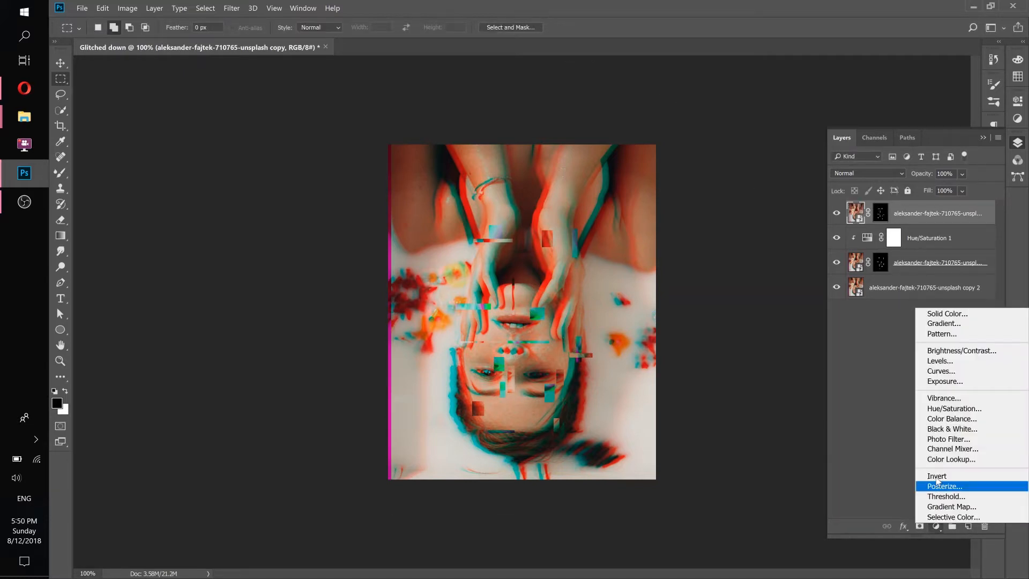
{"action": "left_click", "coordinate": [943, 408]}
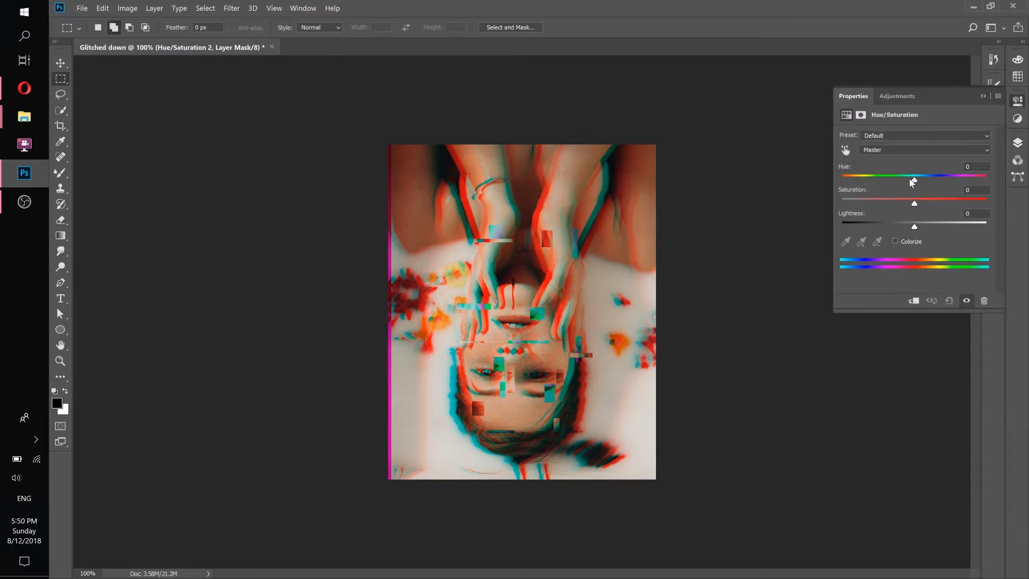
{"action": "left_click_drag", "start_coordinate": [914, 179], "coordinate": [950, 179]}
{"action": "left_click", "coordinate": [1017, 142]}
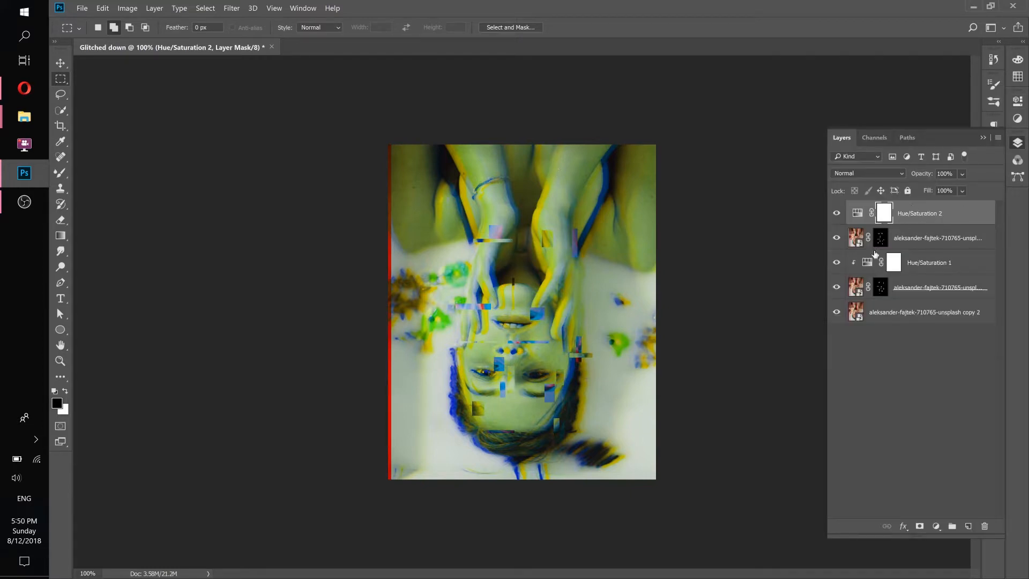
{"action": "right_click", "coordinate": [964, 214]}
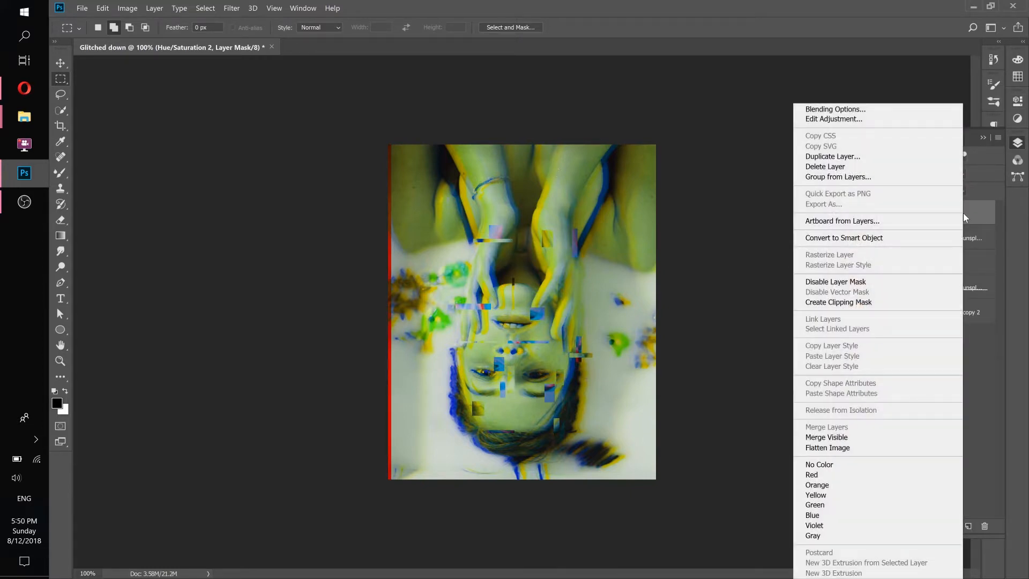
{"action": "left_click", "coordinate": [847, 303]}
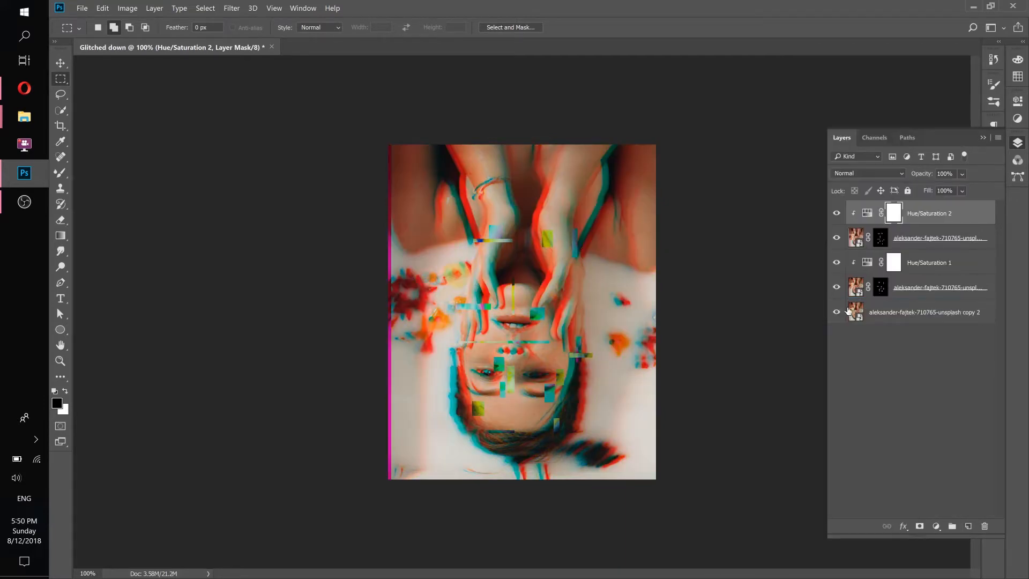
Set the Hue of the clipped Hue/Saturation 2 adjustment to +39.
{"action": "left_click", "coordinate": [879, 236]}
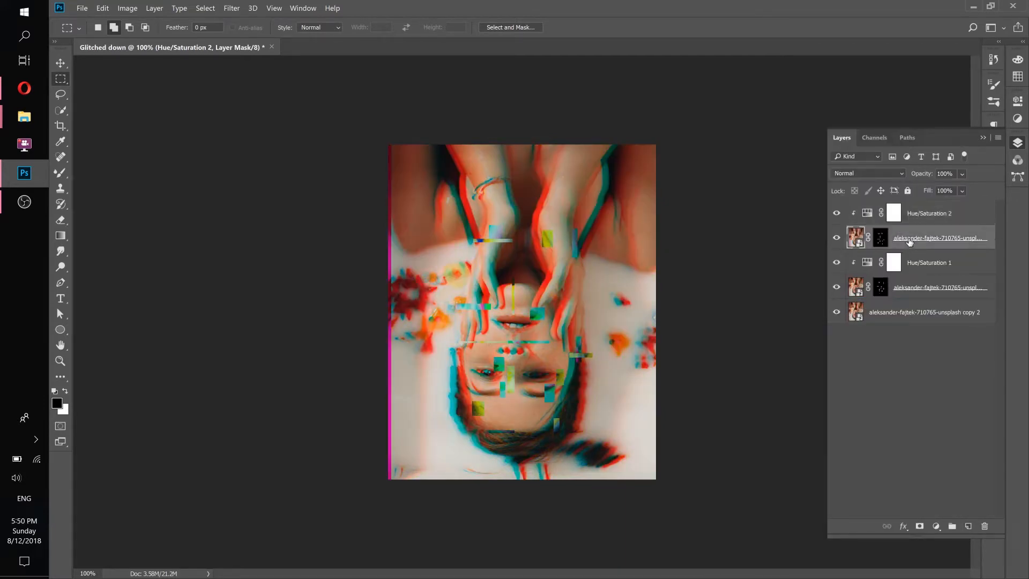
{"action": "double_click", "coordinate": [865, 214]}
{"action": "left_click_drag", "start_coordinate": [915, 177], "coordinate": [944, 173]}
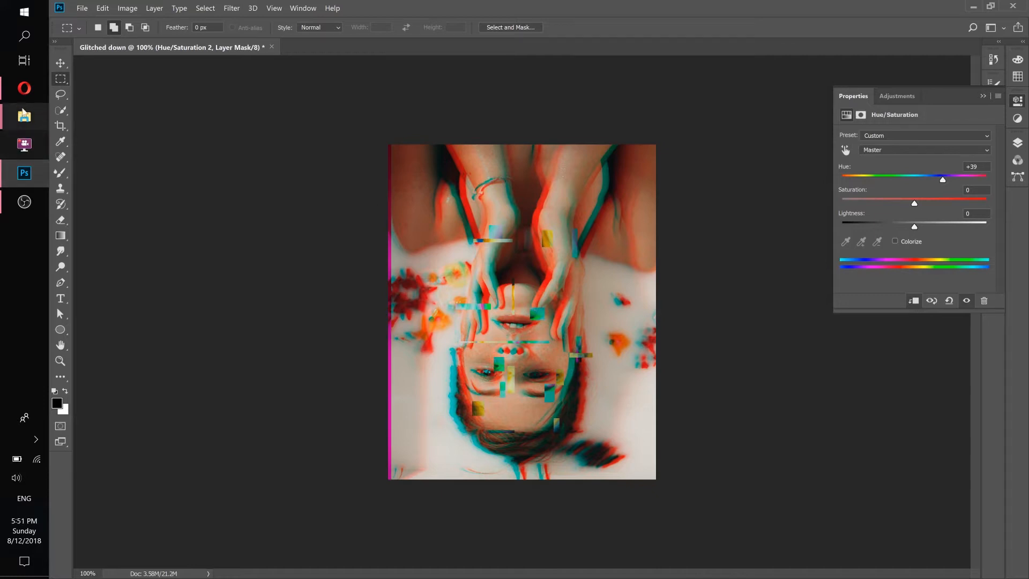
Switch to Opera to examine the colours of the reference glitch portrait on Instagram, and return to Photoshop.
{"action": "left_click", "coordinate": [24, 88]}
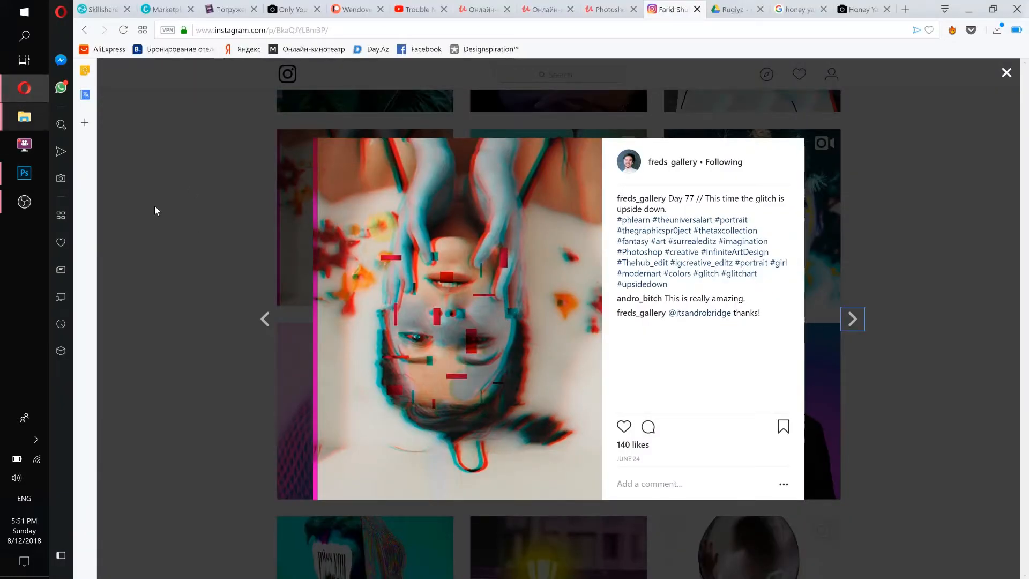
{"action": "left_click", "coordinate": [24, 173]}
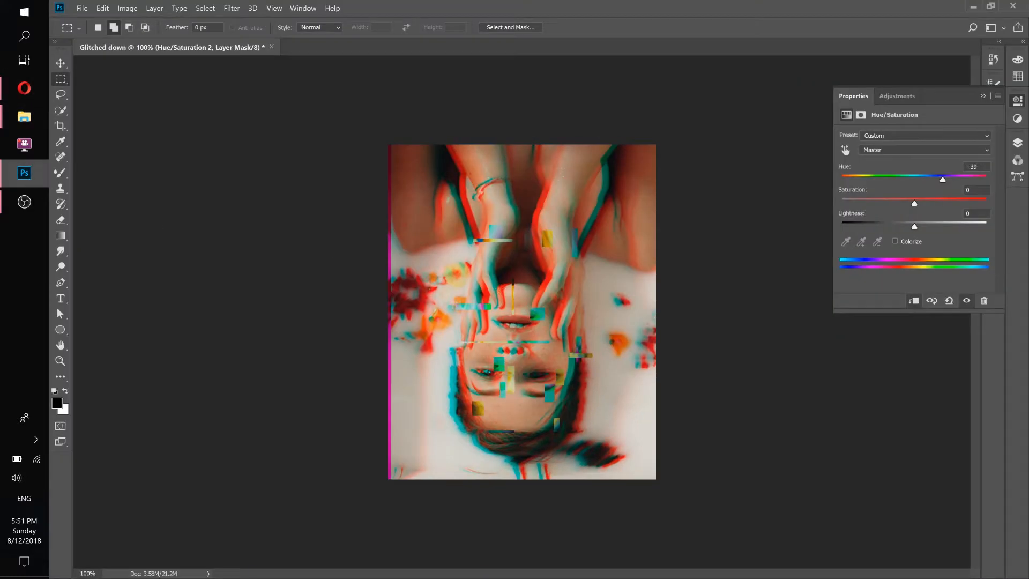
{"action": "left_click", "coordinate": [24, 88]}
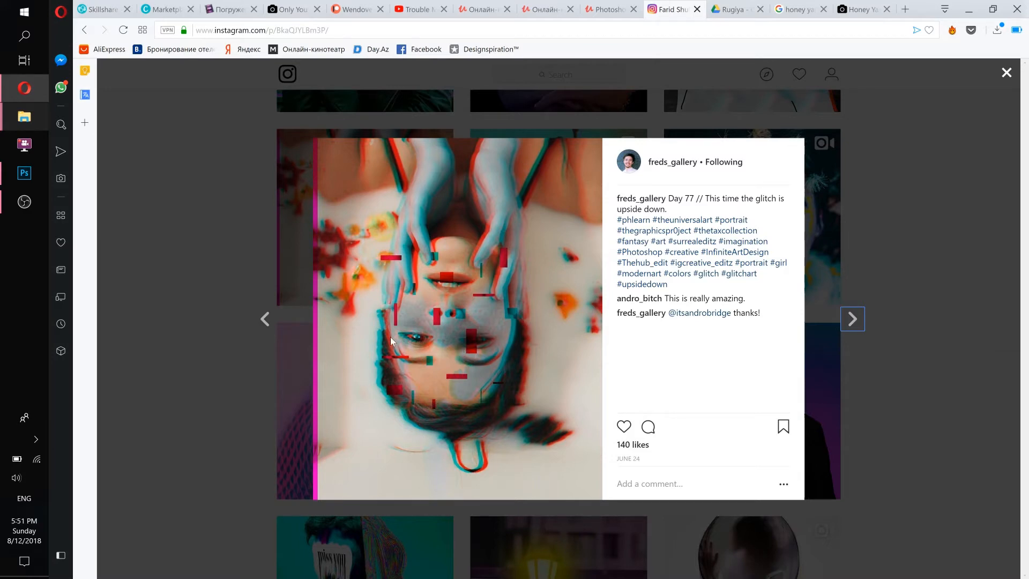
{"action": "left_click", "coordinate": [25, 177]}
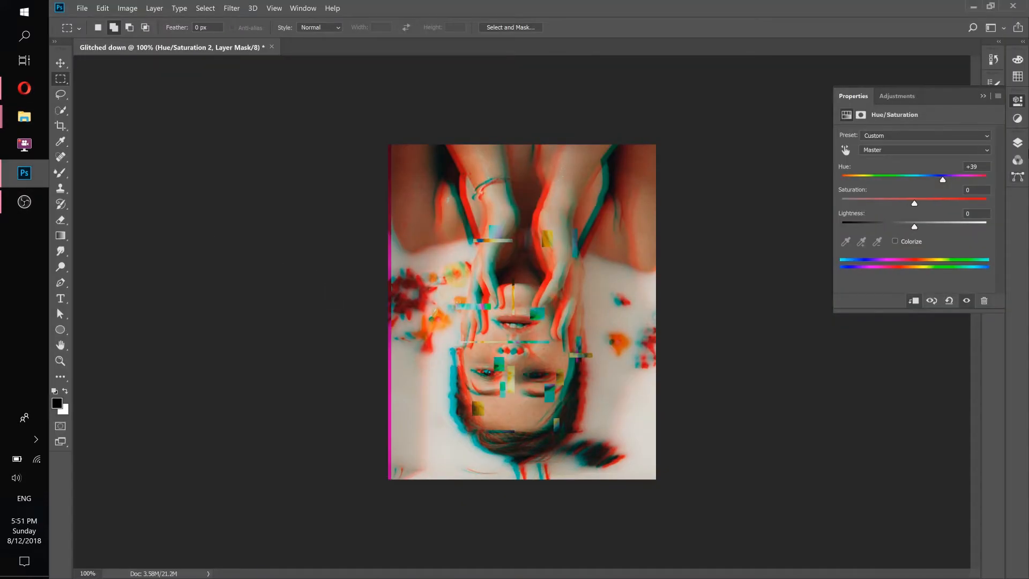
Add a Vibrance adjustment directly above the bottom photo layer and set its Vibrance to -100.
{"action": "left_click", "coordinate": [1018, 142]}
{"action": "left_click", "coordinate": [932, 310]}
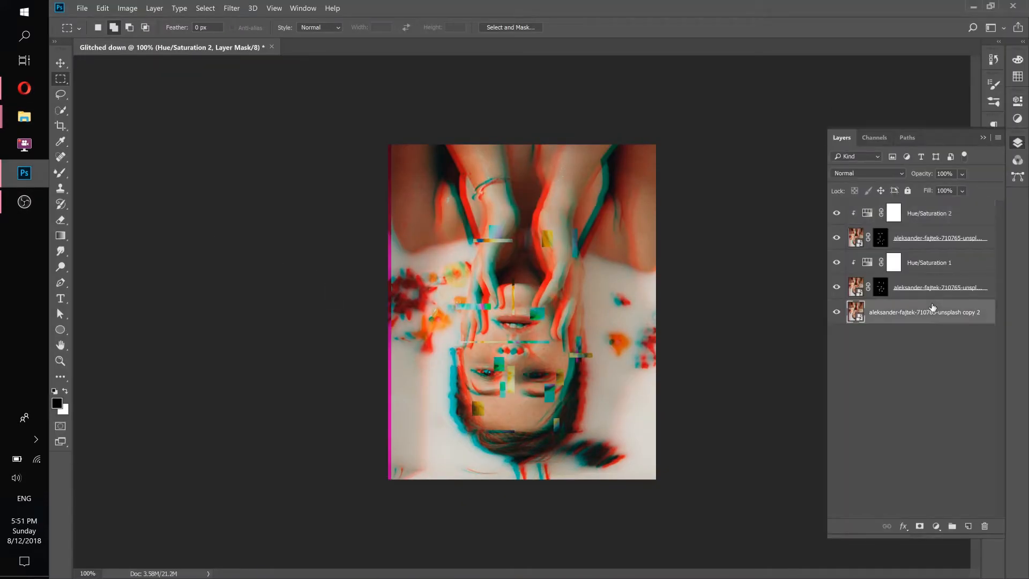
{"action": "left_click", "coordinate": [837, 312]}
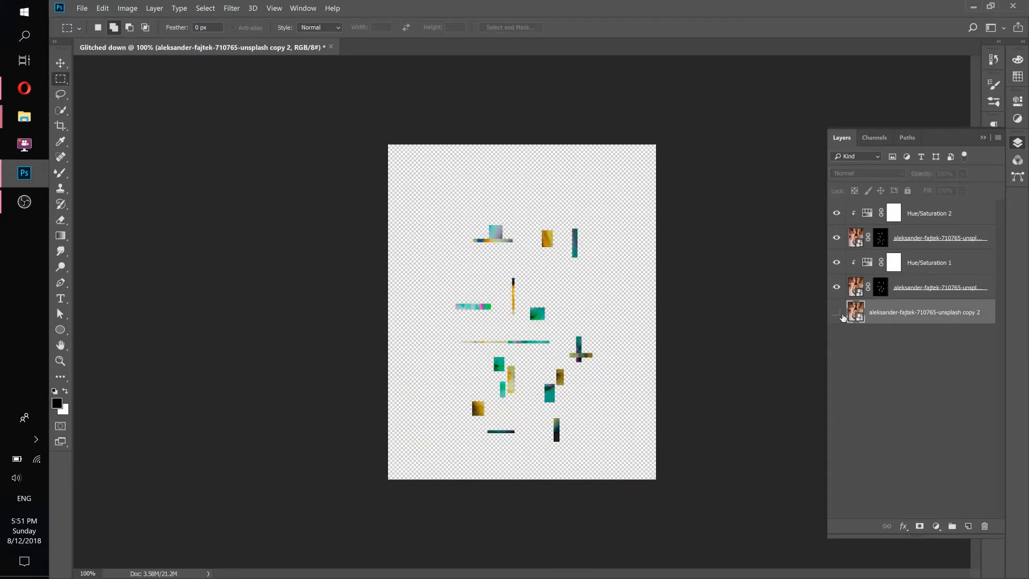
{"action": "left_click", "coordinate": [837, 312]}
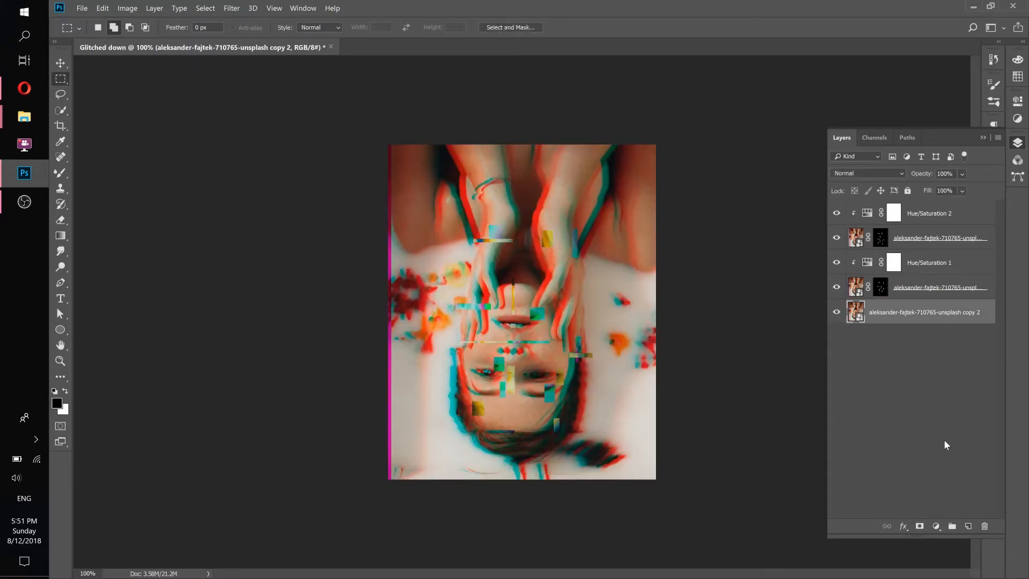
{"action": "left_click", "coordinate": [935, 527]}
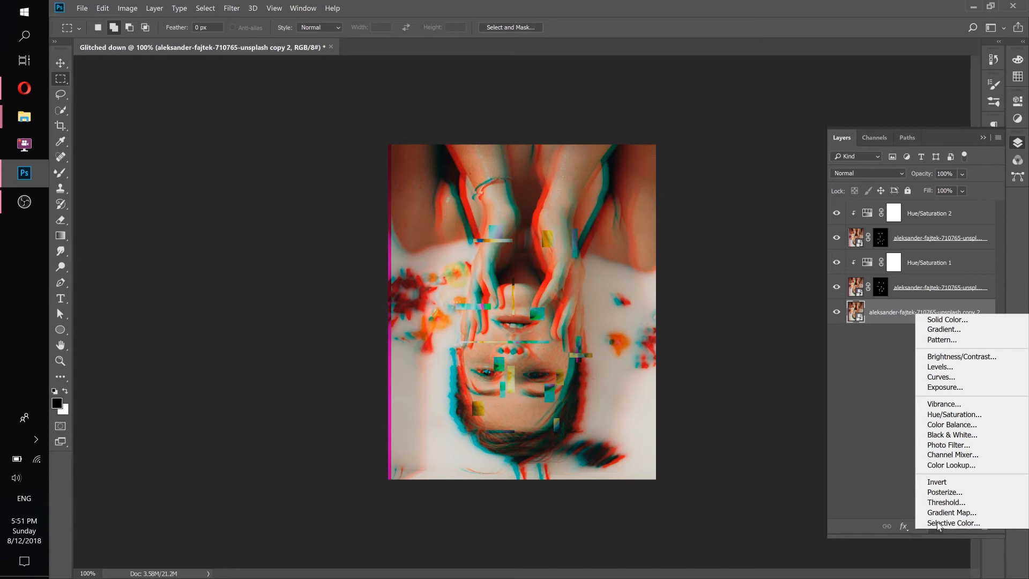
{"action": "left_click", "coordinate": [954, 409]}
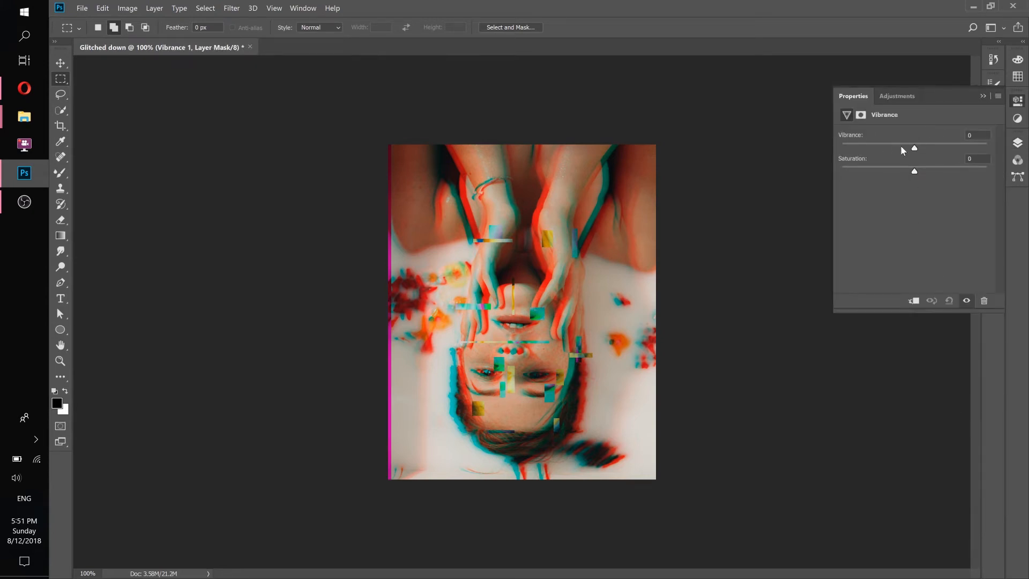
{"action": "left_click_drag", "start_coordinate": [915, 147], "coordinate": [809, 145]}
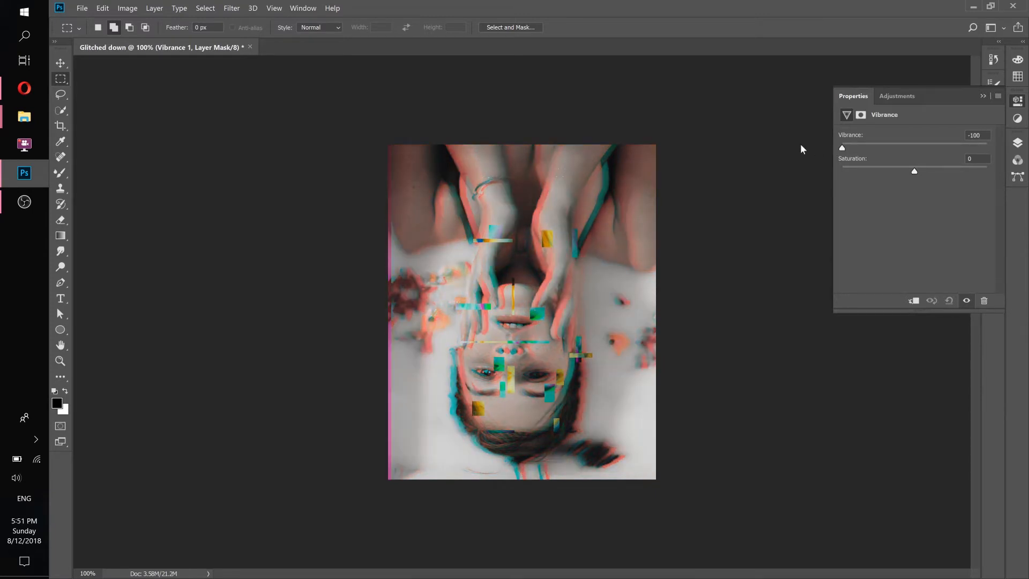
Compare the image with and without the Vibrance adjustment, and invert its layer mask to black.
{"action": "left_click", "coordinate": [1018, 143]}
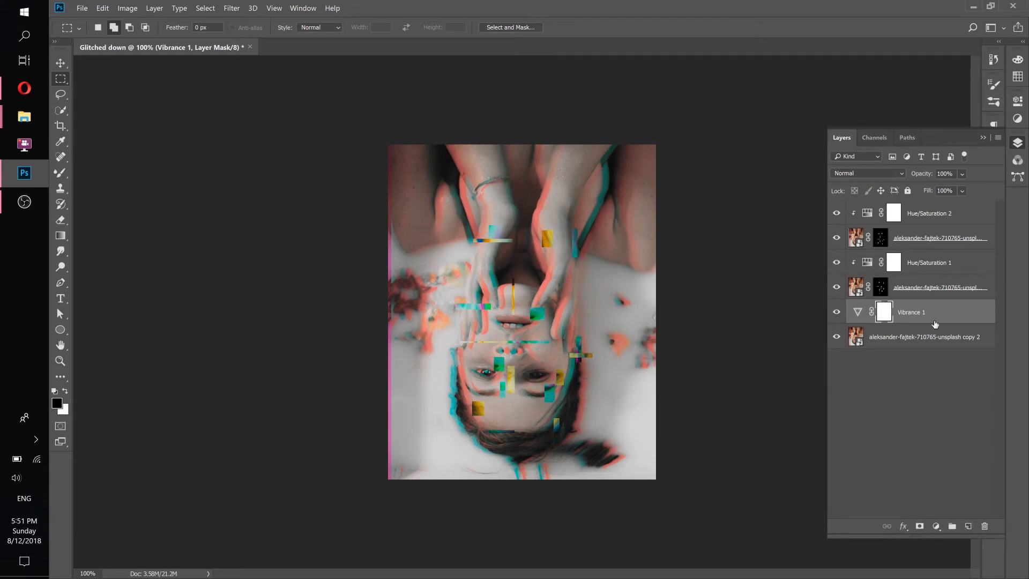
{"action": "left_click", "coordinate": [836, 312]}
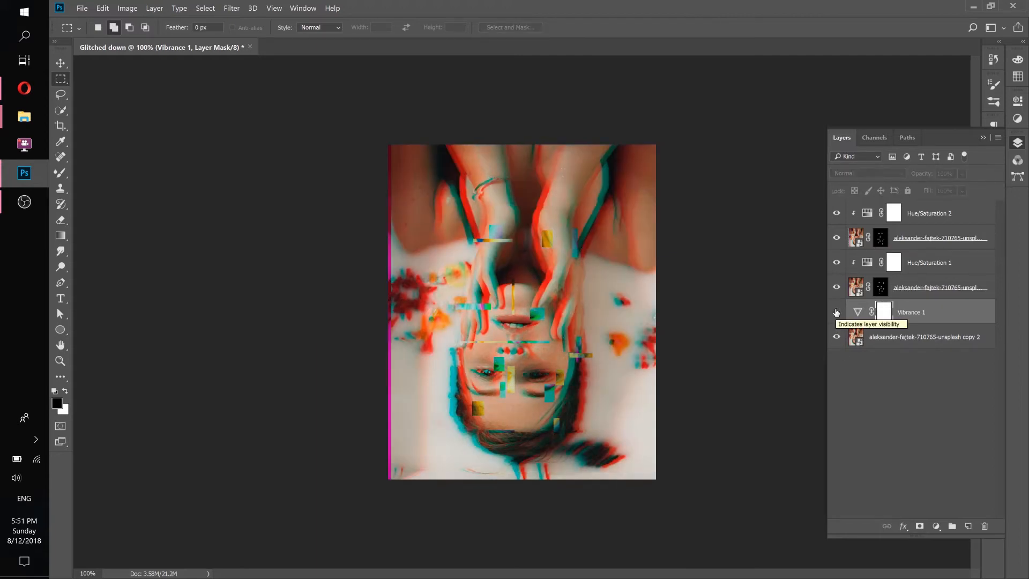
{"action": "left_click", "coordinate": [836, 313]}
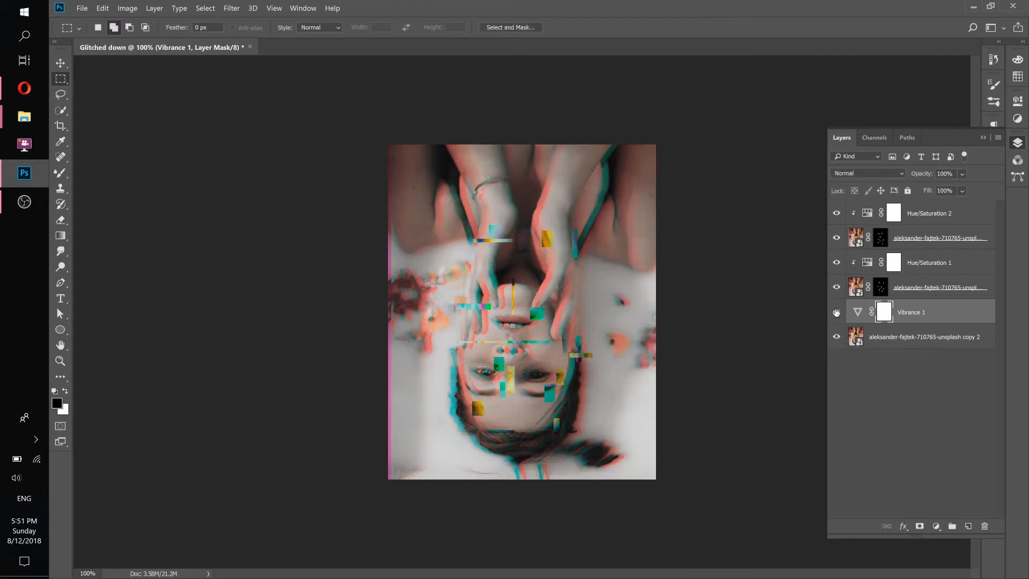
{"action": "double_click", "coordinate": [884, 314]}
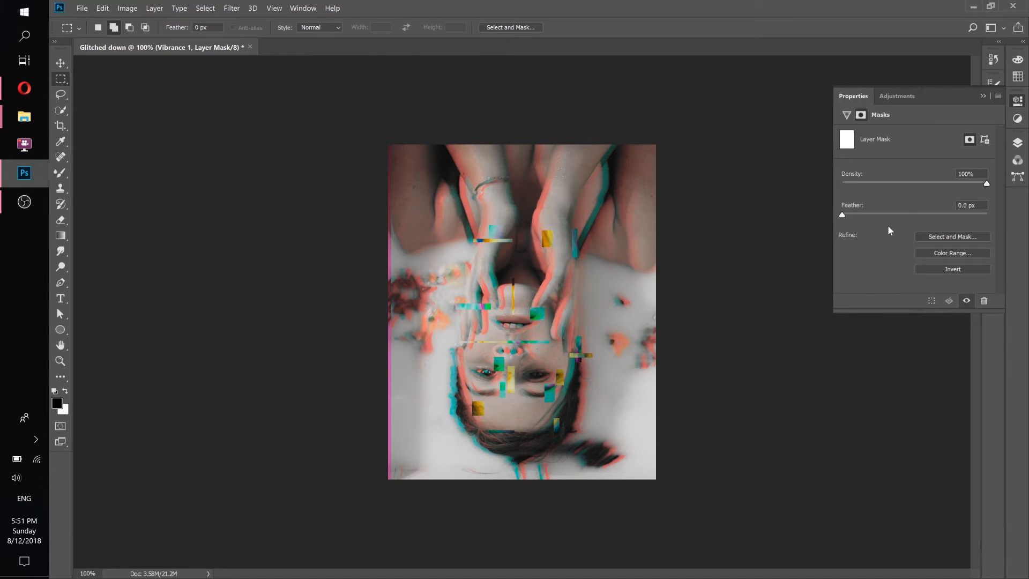
{"action": "left_click", "coordinate": [934, 267]}
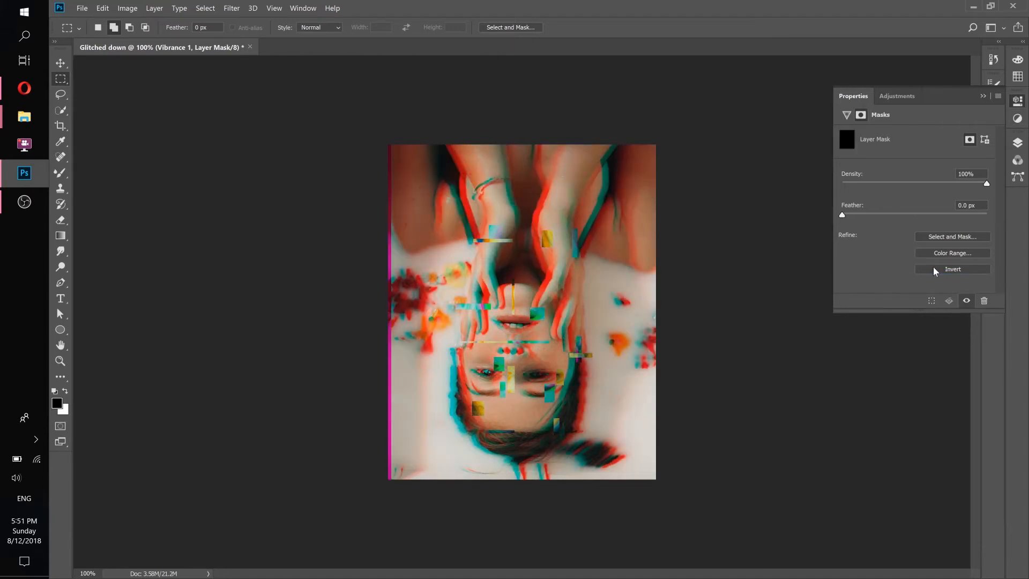
{"action": "left_click", "coordinate": [1017, 145]}
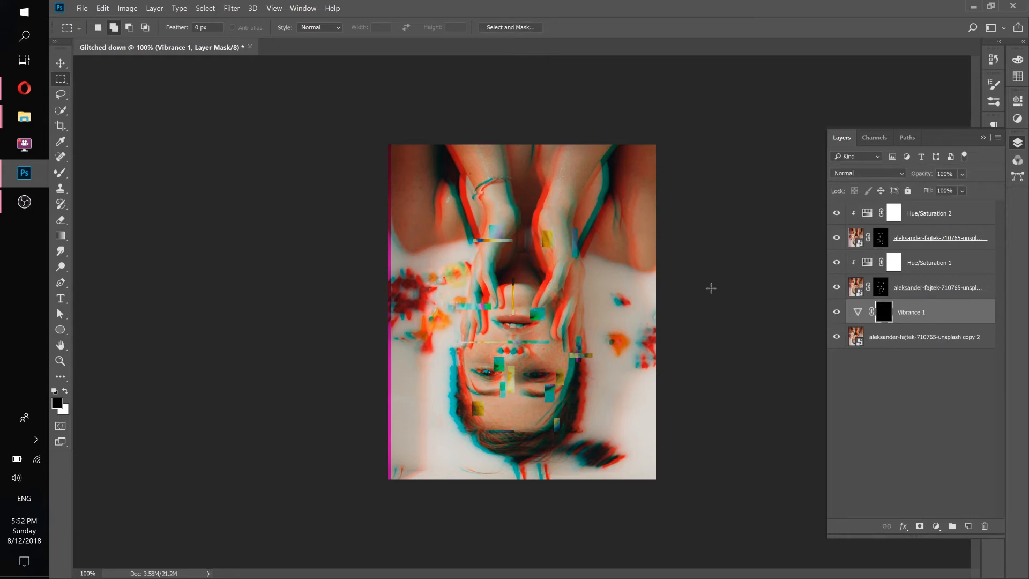
Set up the Brush tool with white as foreground colour, 100% opacity and 100% flow.
{"action": "left_click_drag", "start_coordinate": [60, 173], "coordinate": [111, 178]}
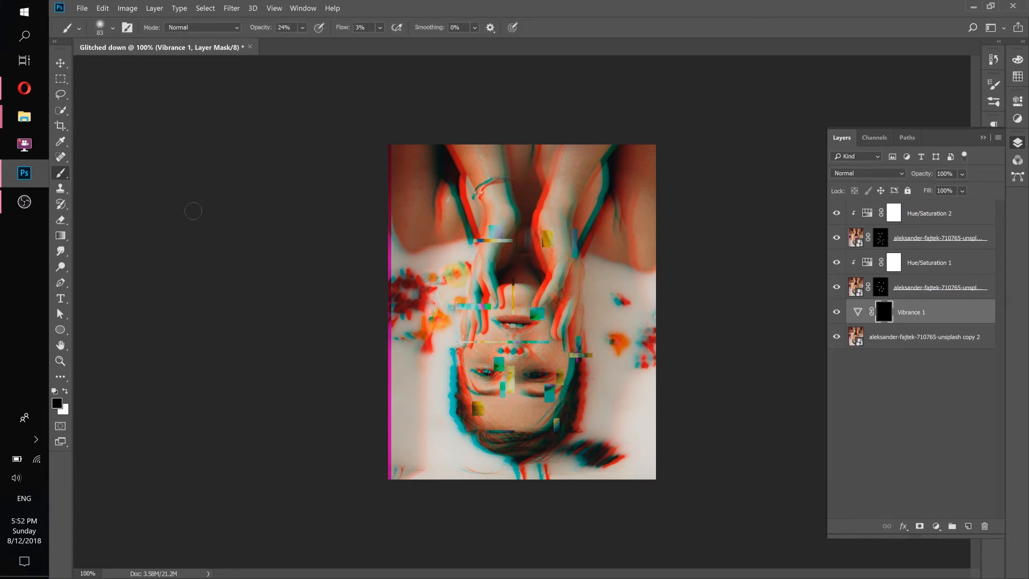
{"action": "left_click", "coordinate": [65, 390]}
{"action": "left_click", "coordinate": [113, 27]}
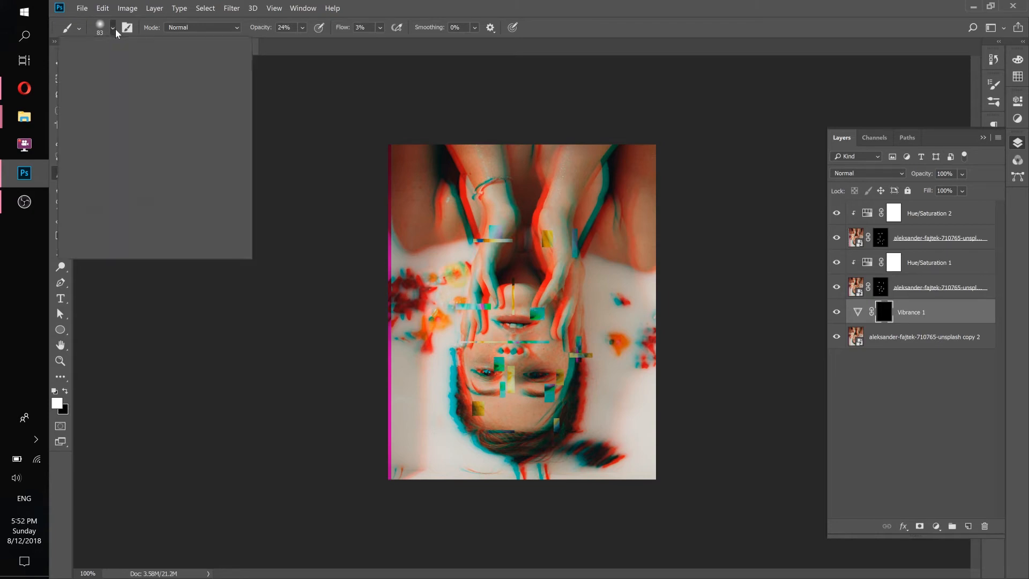
{"action": "left_click", "coordinate": [384, 7]}
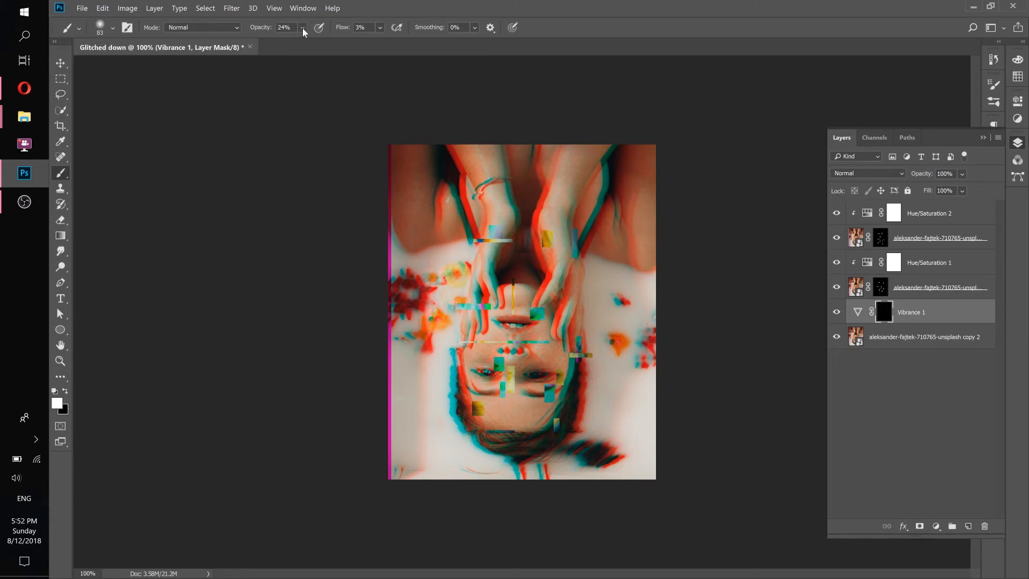
{"action": "left_click_drag", "start_coordinate": [303, 28], "coordinate": [440, 12]}
Paint white on the Vibrance mask over both eyes, the nose, the cheeks and part of the forehead to desaturate the face.
{"action": "left_click_drag", "start_coordinate": [471, 358], "coordinate": [487, 372]}
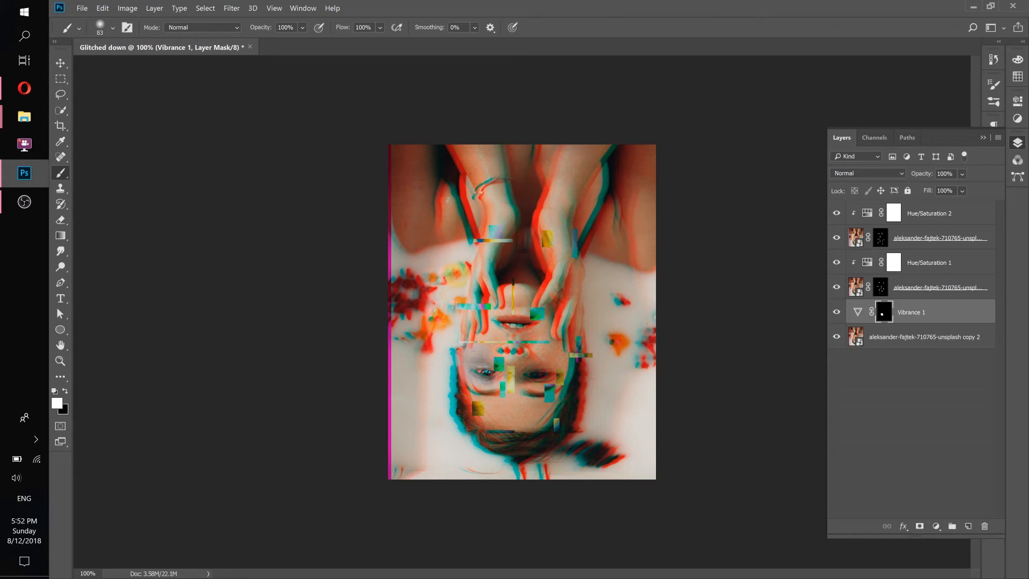
{"action": "key", "text": "ctrl+plus"}
{"action": "scroll", "coordinate": [426, 363], "scroll_direction": "down", "scroll_amount": 1}
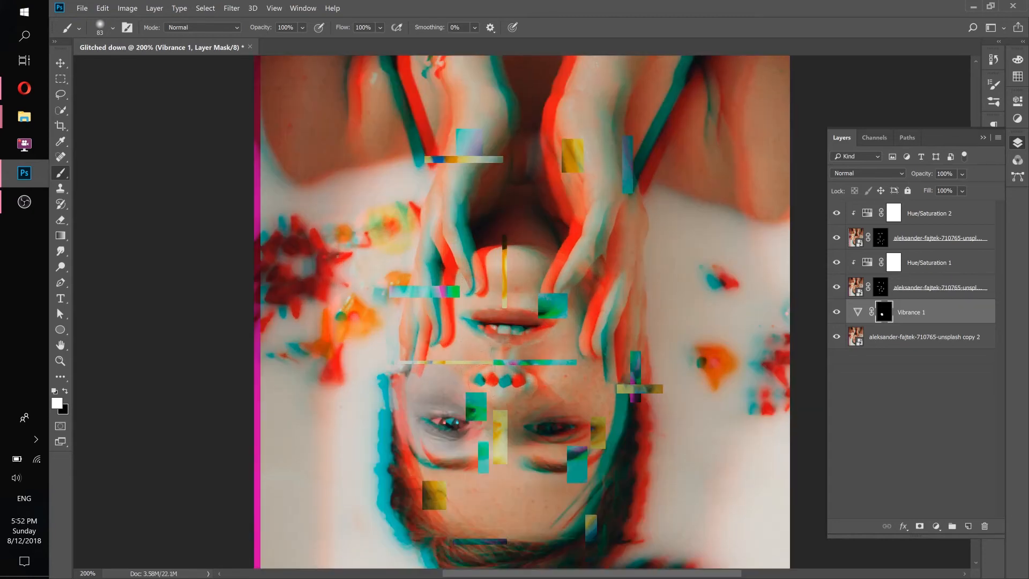
{"action": "mouse_move", "coordinate": [429, 321]}
{"action": "left_mouse_down"}
{"action": "mouse_move", "coordinate": [522, 413]}
{"action": "mouse_move", "coordinate": [548, 370]}
{"action": "left_mouse_up"}
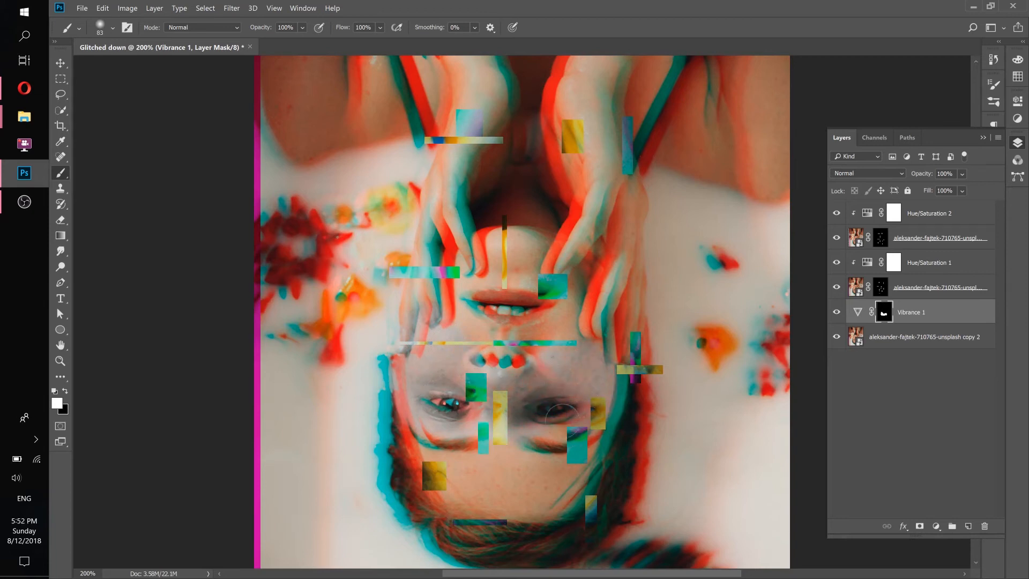
{"action": "left_click_drag", "start_coordinate": [593, 304], "coordinate": [542, 310]}
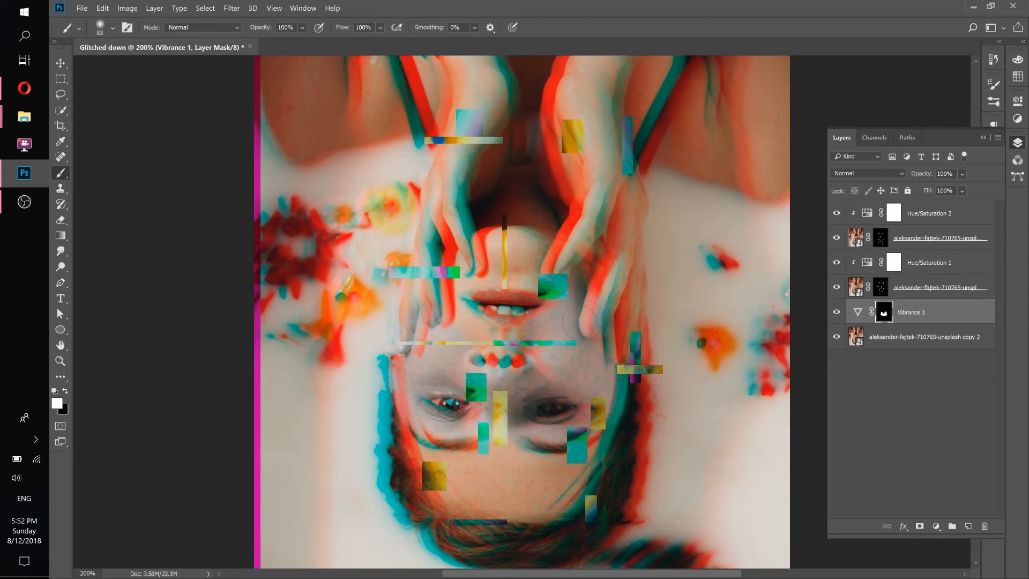
{"action": "mouse_move", "coordinate": [472, 445]}
{"action": "left_mouse_down"}
{"action": "mouse_move", "coordinate": [445, 472]}
{"action": "mouse_move", "coordinate": [431, 447]}
{"action": "mouse_move", "coordinate": [420, 461]}
{"action": "left_mouse_up"}
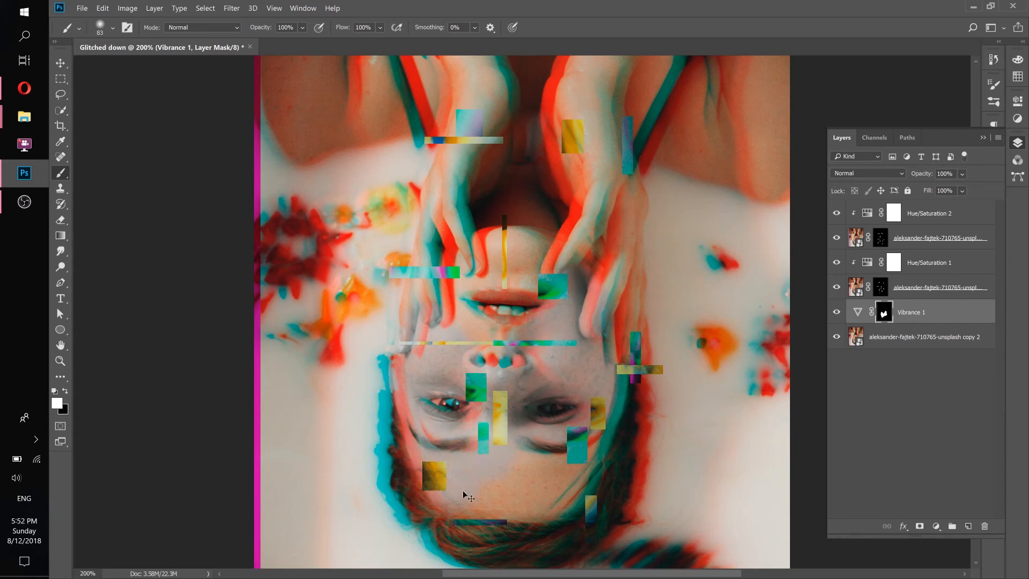
Paint white on the Vibrance mask over the photo's upper-left shoulder, check the reference portrait in Opera, and return to Photoshop.
{"action": "key", "text": "ctrl+minus"}
{"action": "key", "text": "ctrl+minus"}
{"action": "key", "text": "ctrl+plus"}
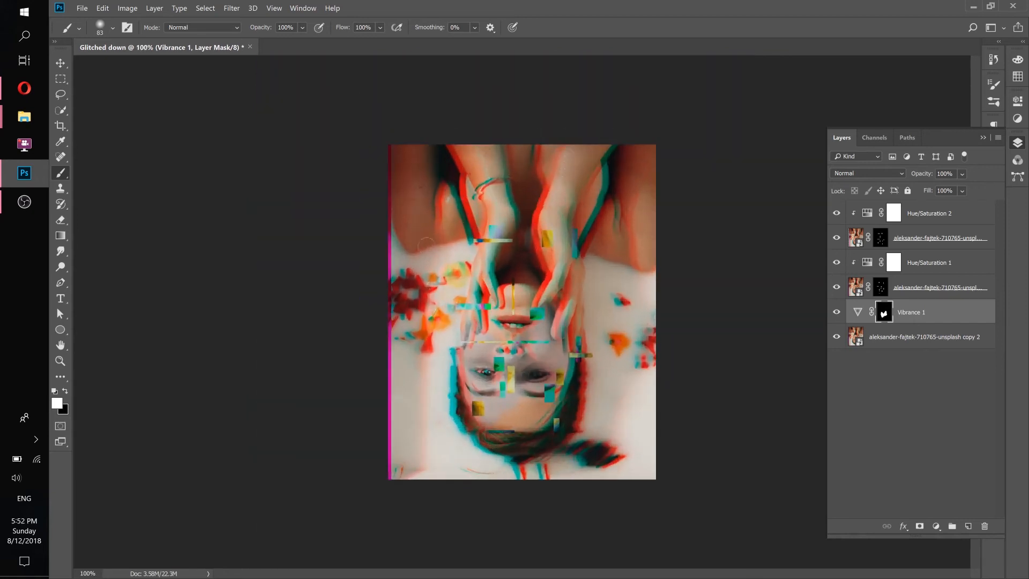
{"action": "left_click_drag", "start_coordinate": [388, 154], "coordinate": [396, 214]}
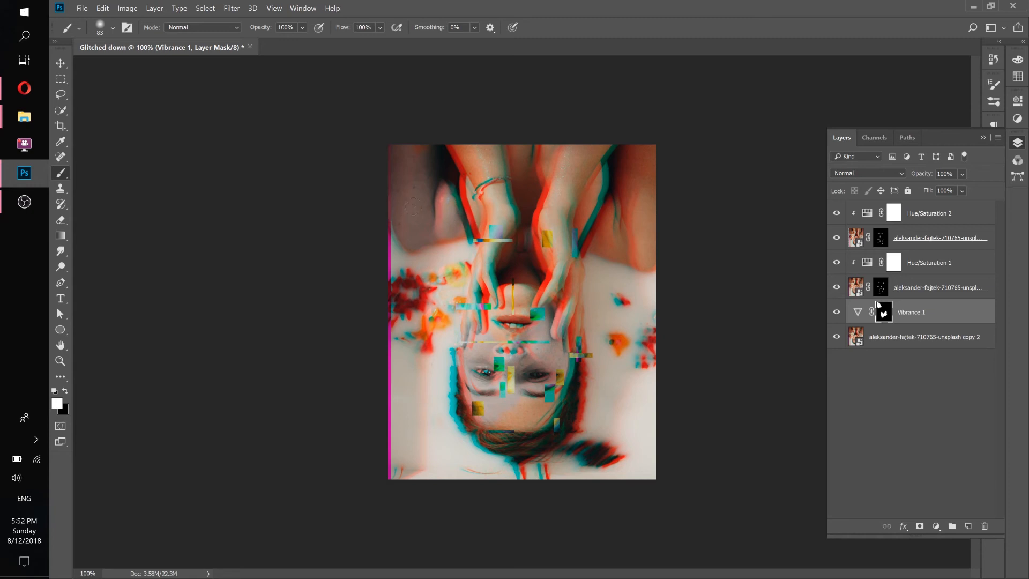
{"action": "left_click", "coordinate": [17, 97]}
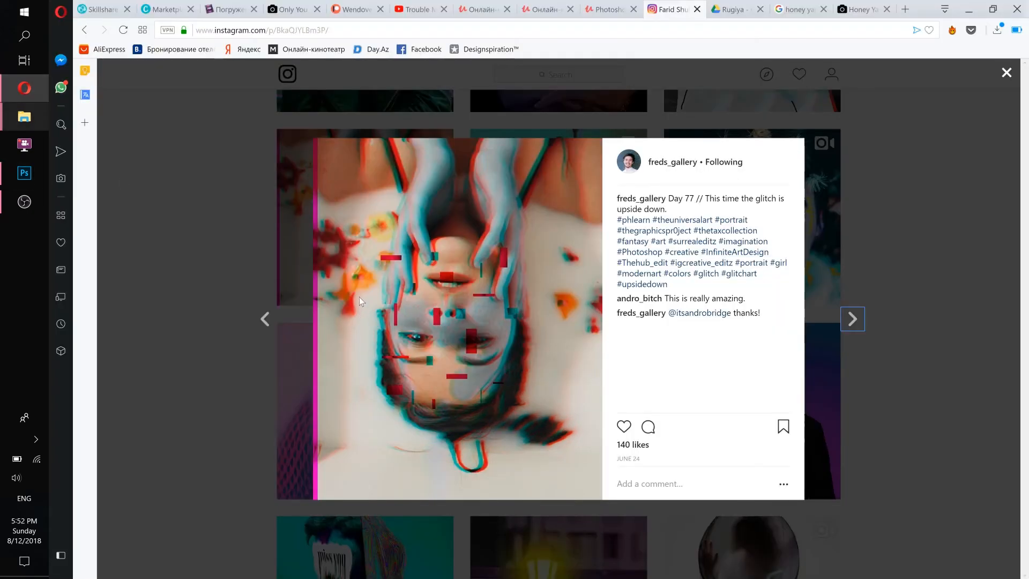
{"action": "left_click", "coordinate": [34, 172]}
Paint white on the Vibrance mask over both forearms and hands to desaturate their skin.
{"action": "mouse_move", "coordinate": [487, 162]}
{"action": "left_mouse_down"}
{"action": "mouse_move", "coordinate": [480, 284]}
{"action": "mouse_move", "coordinate": [508, 217]}
{"action": "left_mouse_up"}
{"action": "mouse_move", "coordinate": [550, 276]}
{"action": "left_mouse_down"}
{"action": "mouse_move", "coordinate": [556, 242]}
{"action": "mouse_move", "coordinate": [570, 324]}
{"action": "mouse_move", "coordinate": [539, 244]}
{"action": "mouse_move", "coordinate": [569, 158]}
{"action": "mouse_move", "coordinate": [543, 220]}
{"action": "mouse_move", "coordinate": [556, 329]}
{"action": "left_mouse_up"}
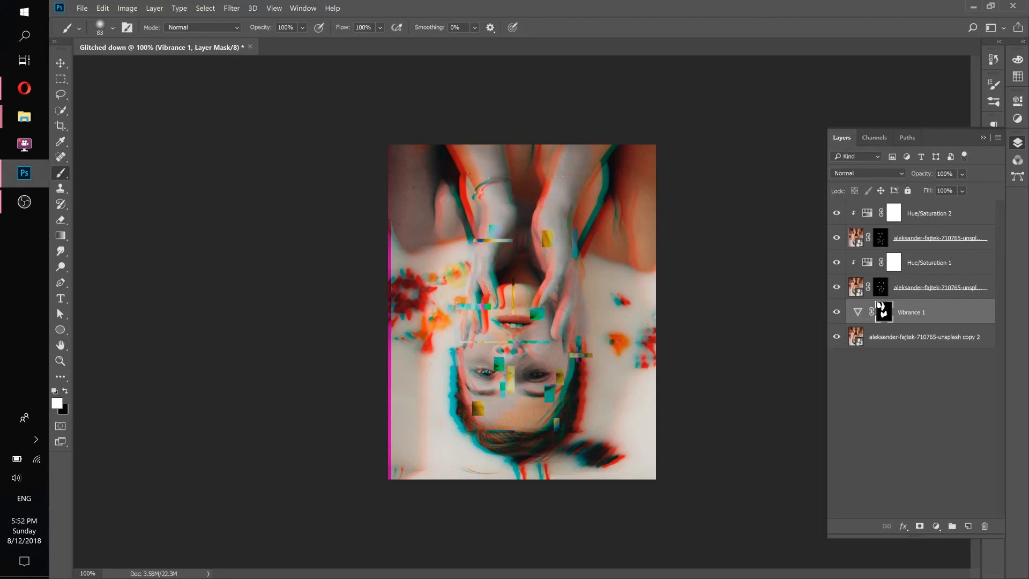
{"action": "left_click", "coordinate": [542, 302]}
Switch the brush to black and paint the upper-left shoulder on the Vibrance mask to restore its skin colour.
{"action": "left_click", "coordinate": [65, 391]}
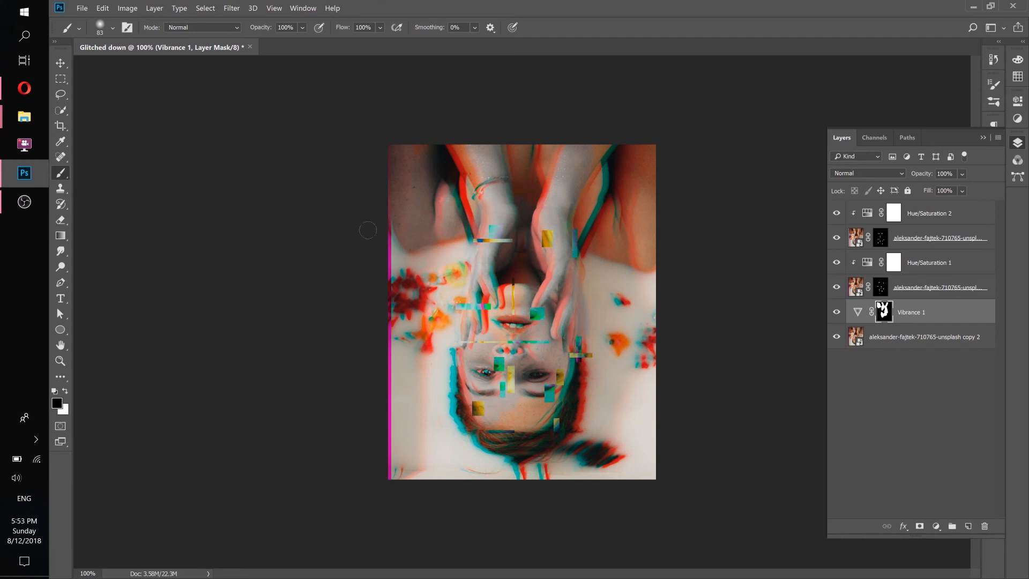
{"action": "mouse_move", "coordinate": [401, 145]}
{"action": "left_mouse_down"}
{"action": "mouse_move", "coordinate": [393, 175]}
{"action": "mouse_move", "coordinate": [400, 170]}
{"action": "mouse_move", "coordinate": [406, 209]}
{"action": "left_mouse_up"}
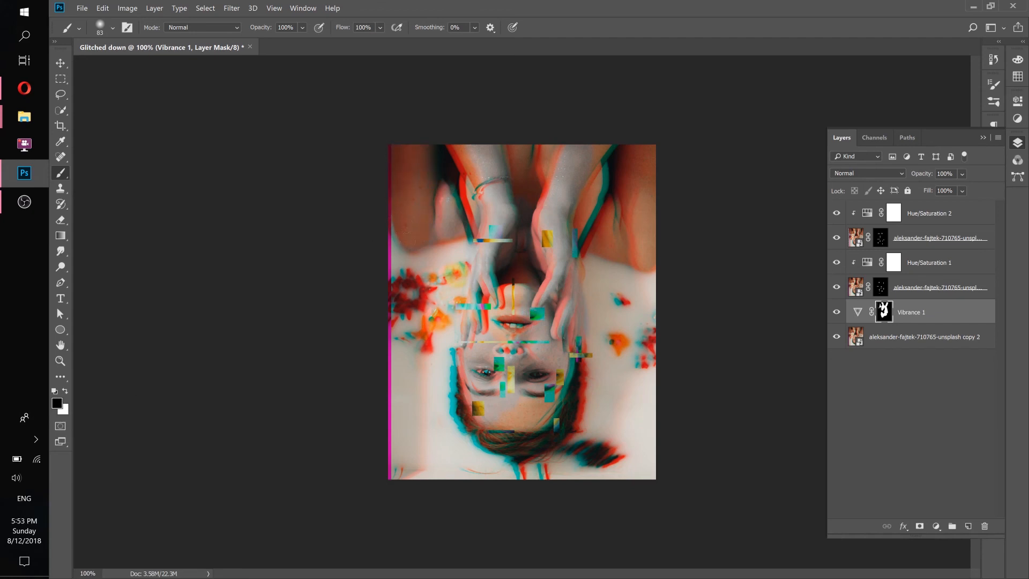
{"action": "mouse_move", "coordinate": [437, 236]}
{"action": "left_mouse_down"}
{"action": "mouse_move", "coordinate": [465, 219]}
{"action": "mouse_move", "coordinate": [443, 177]}
{"action": "left_mouse_up"}
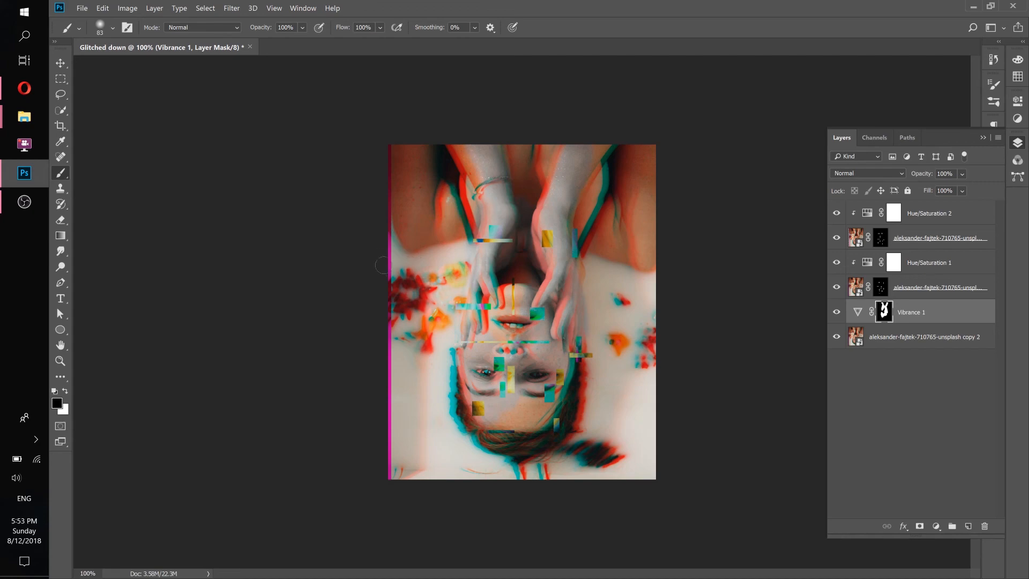
Switch to Opera, close the reference portrait post, and browse the artist's Instagram profile from its gallery up to the profile header.
{"action": "left_click", "coordinate": [24, 88]}
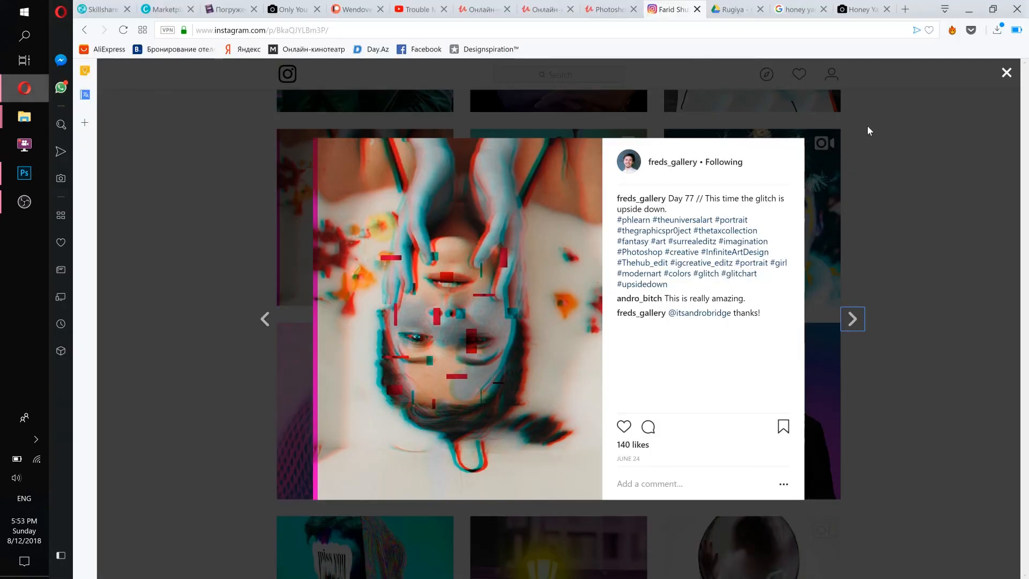
{"action": "left_click", "coordinate": [899, 147]}
{"action": "scroll", "coordinate": [884, 179], "scroll_direction": "down", "scroll_amount": 10}
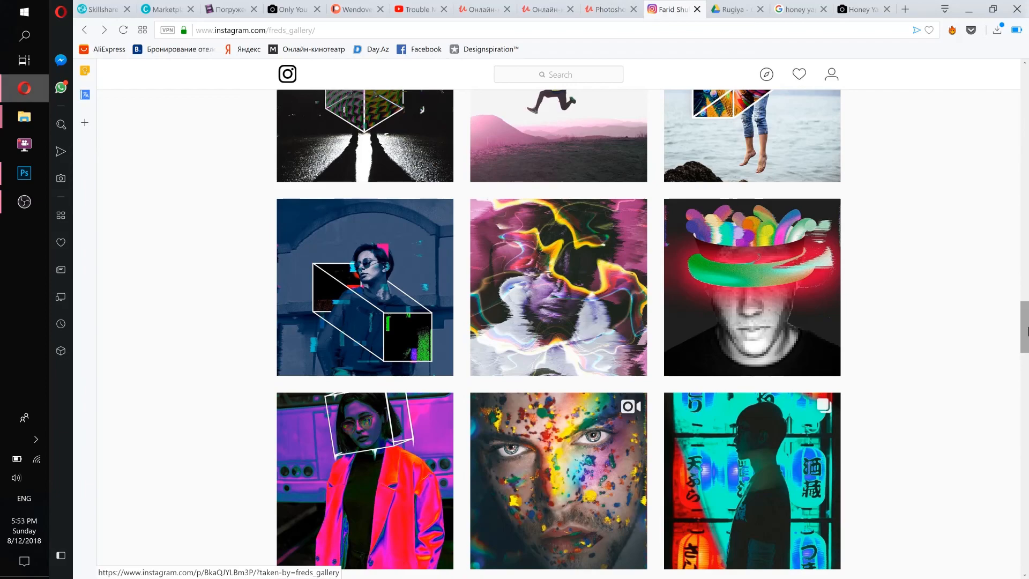
{"action": "left_click_drag", "start_coordinate": [1023, 316], "coordinate": [1021, 69]}
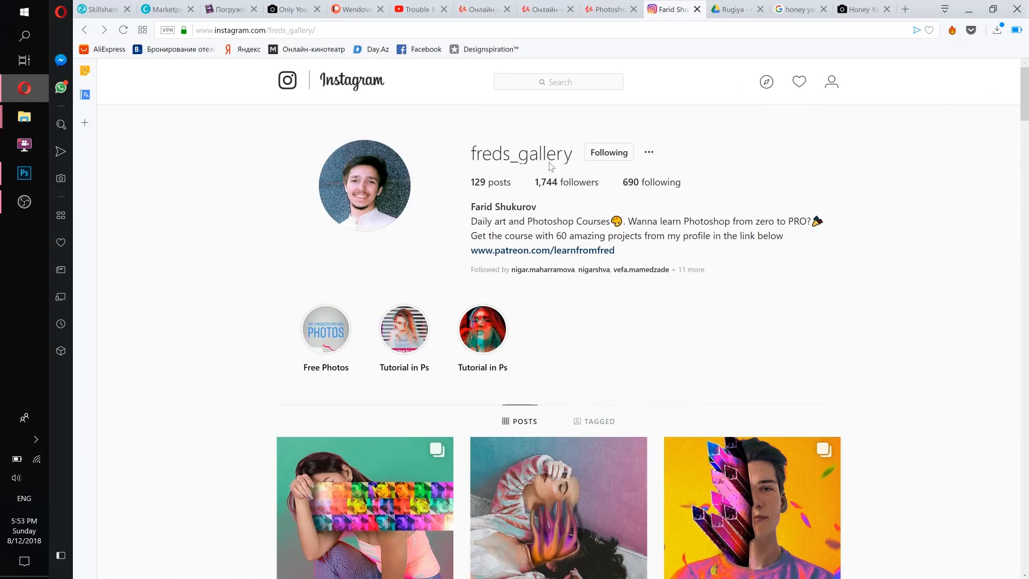